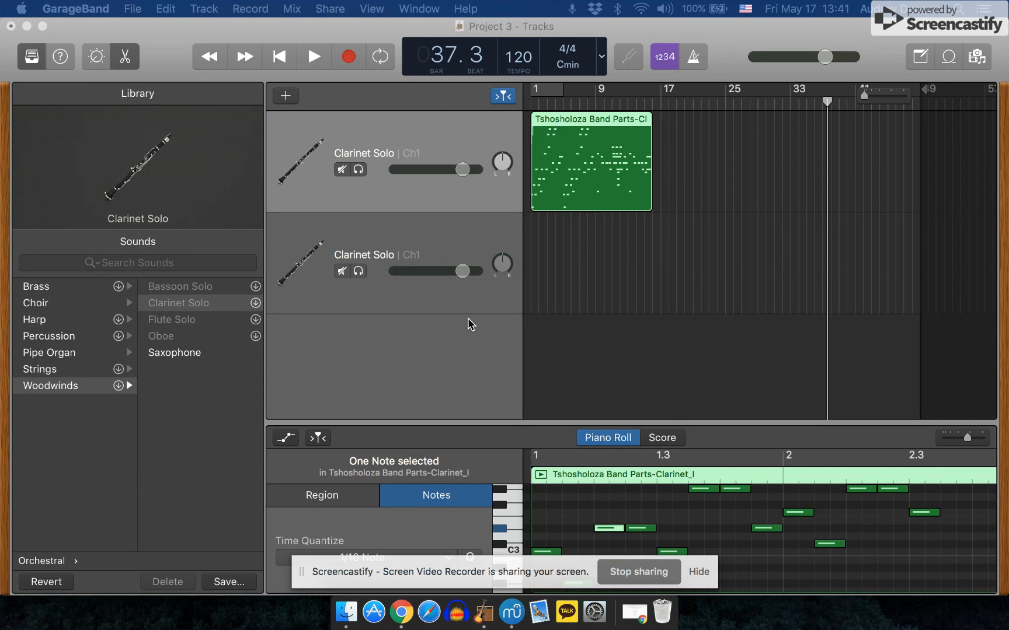
Switch to MuseScore and display the full score of Tshotsholoza Band Parts.
click(511, 613)
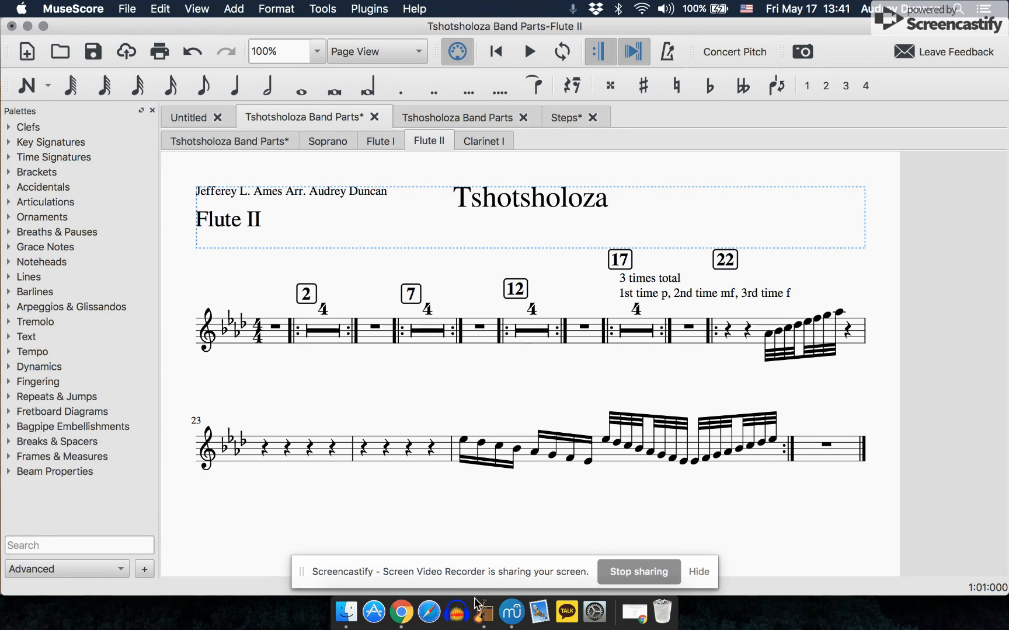
click(484, 612)
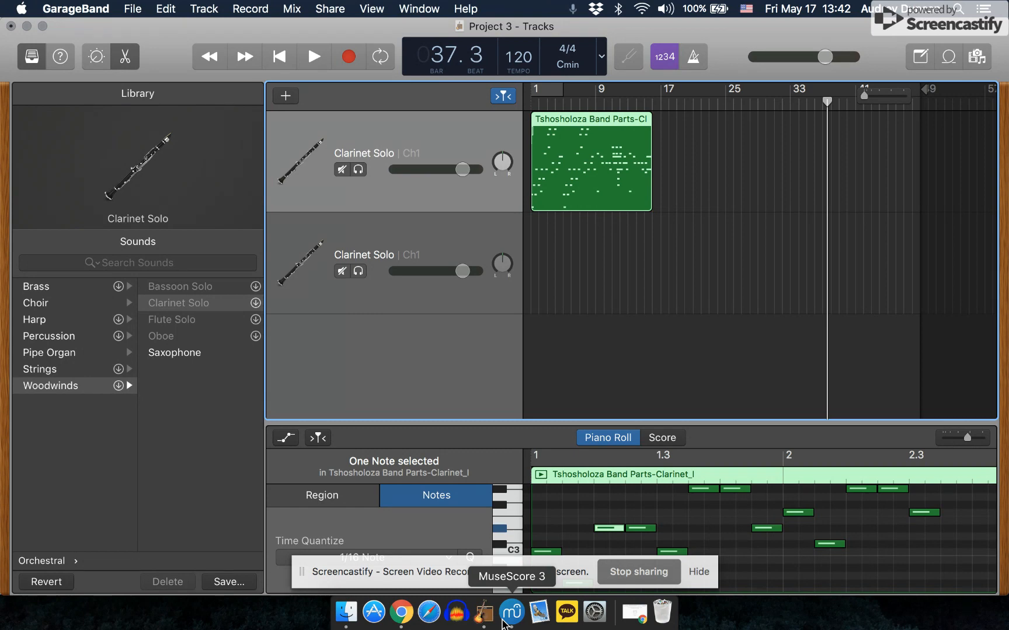
click(514, 613)
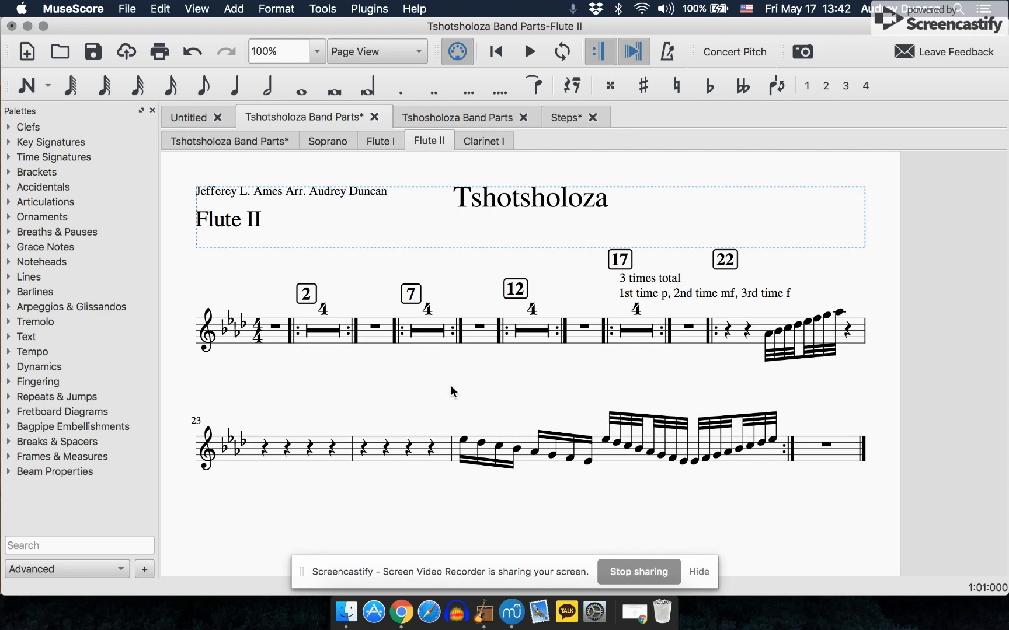
click(439, 118)
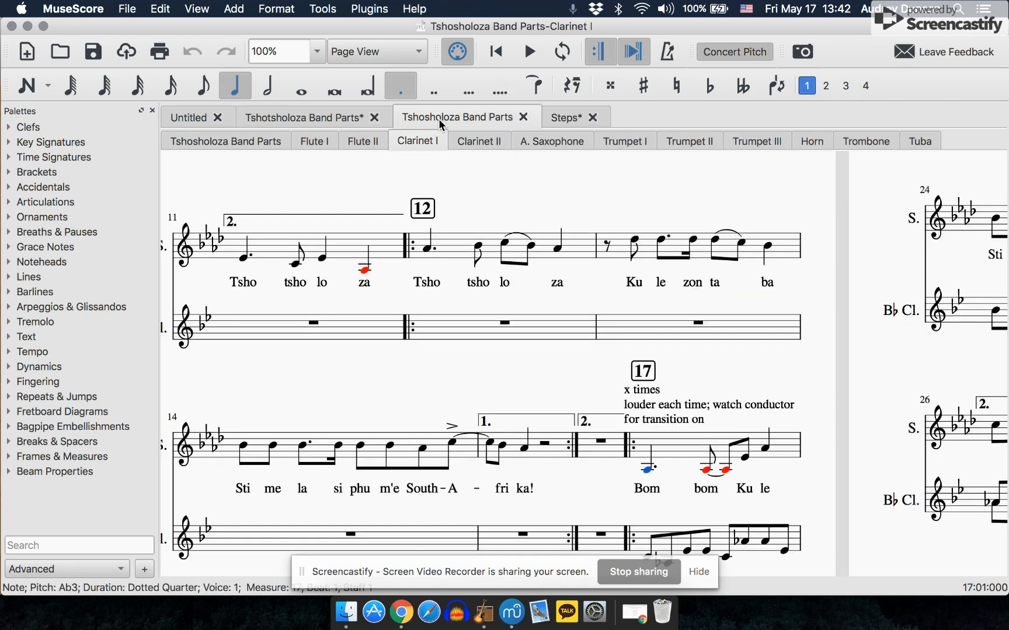
click(260, 117)
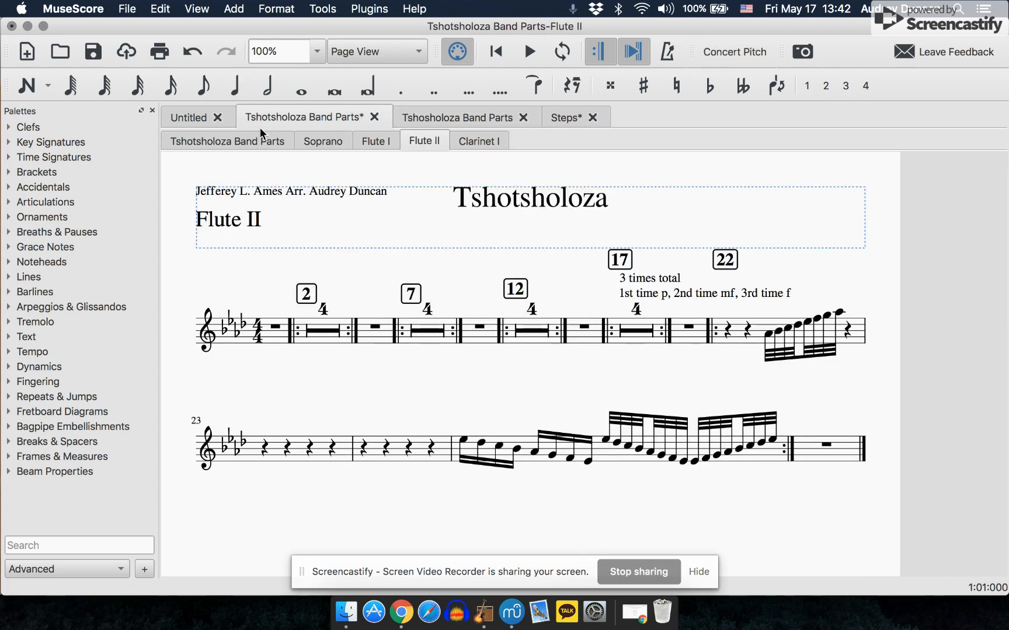
click(241, 139)
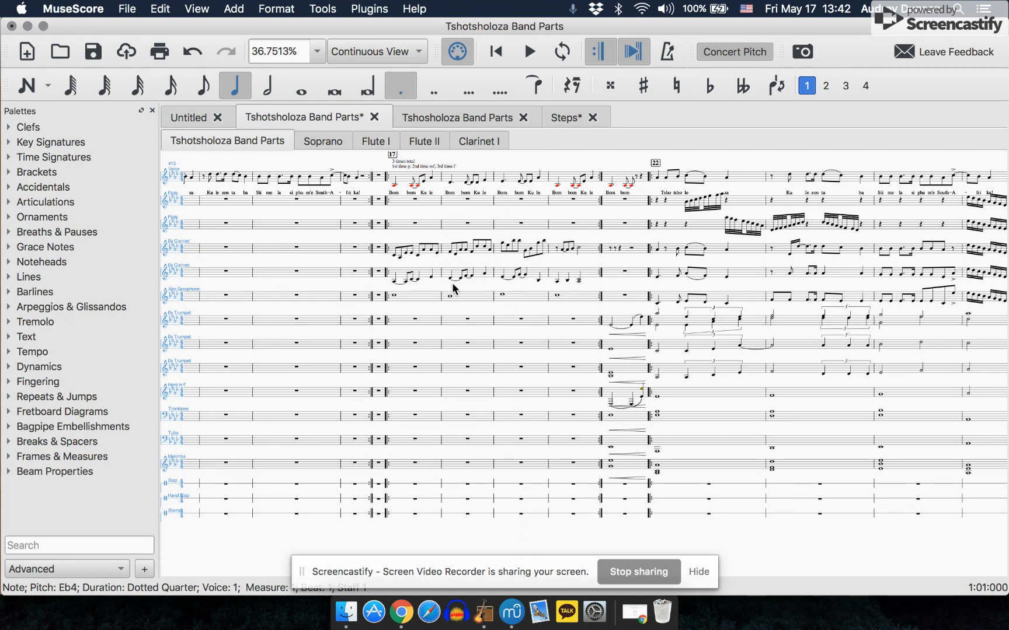
Look at the GarageBand project, then return to MuseScore and compare the Soprano part with the full score.
click(484, 611)
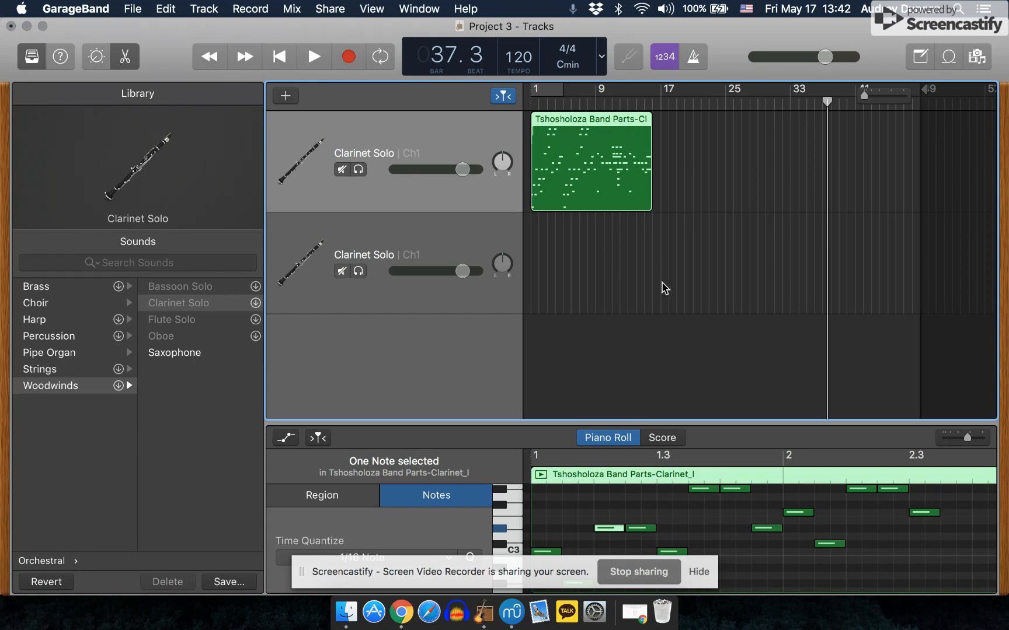
click(511, 613)
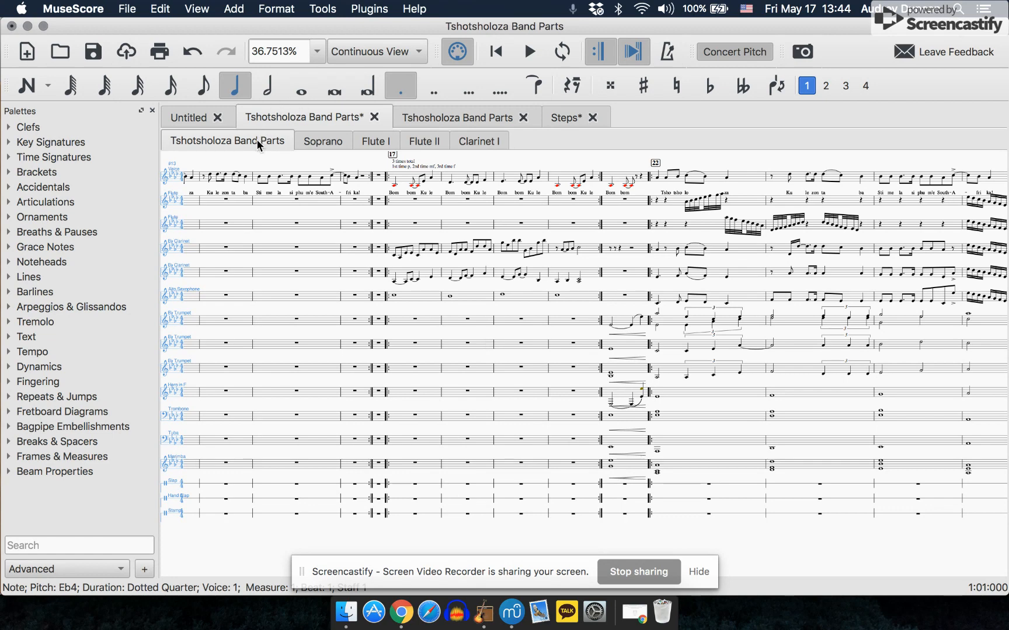
click(335, 140)
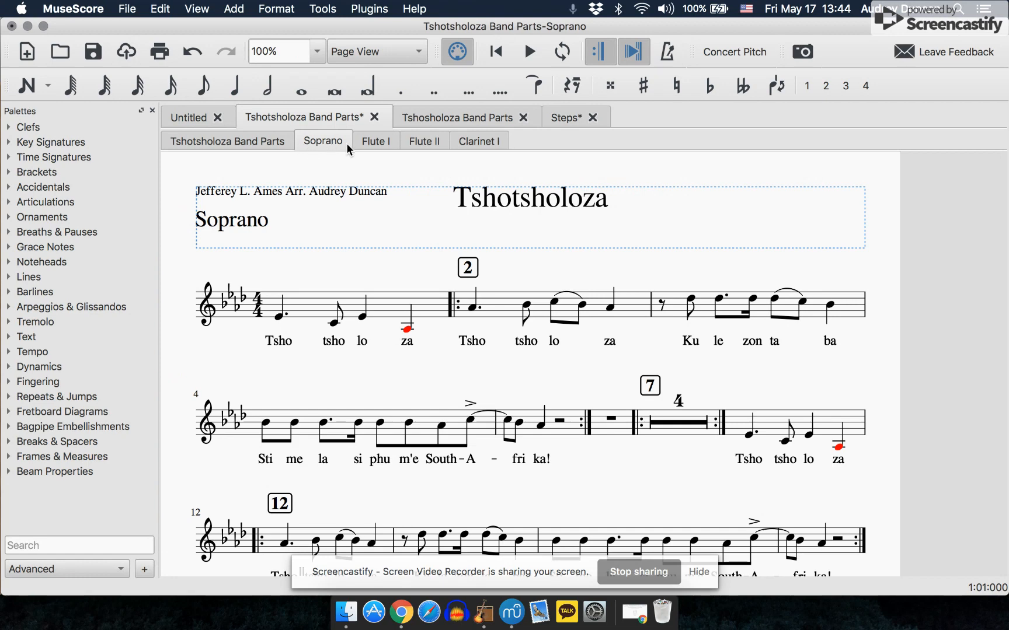
click(271, 140)
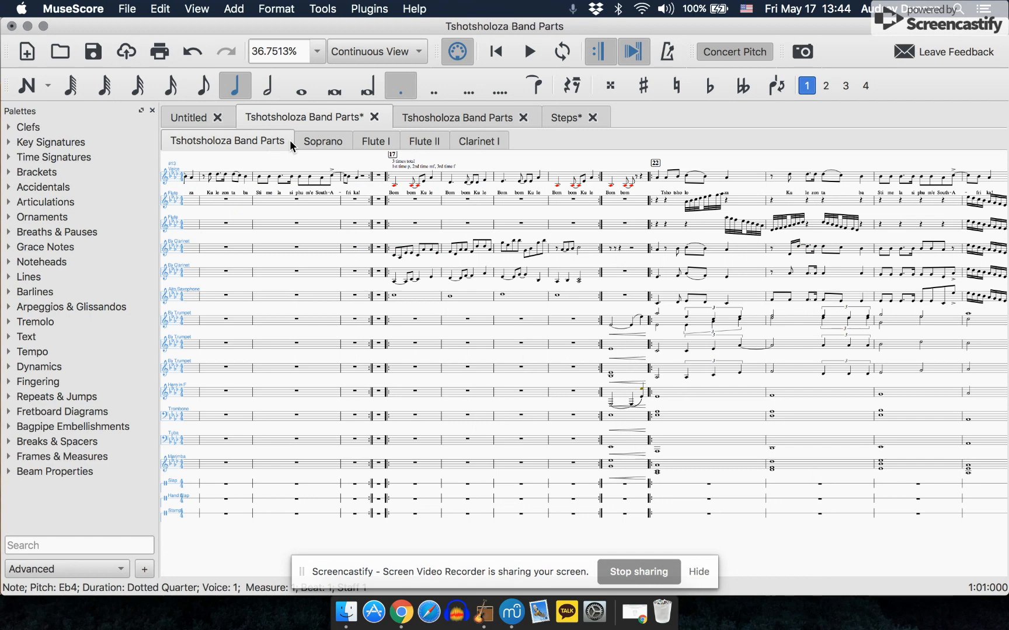
click(328, 140)
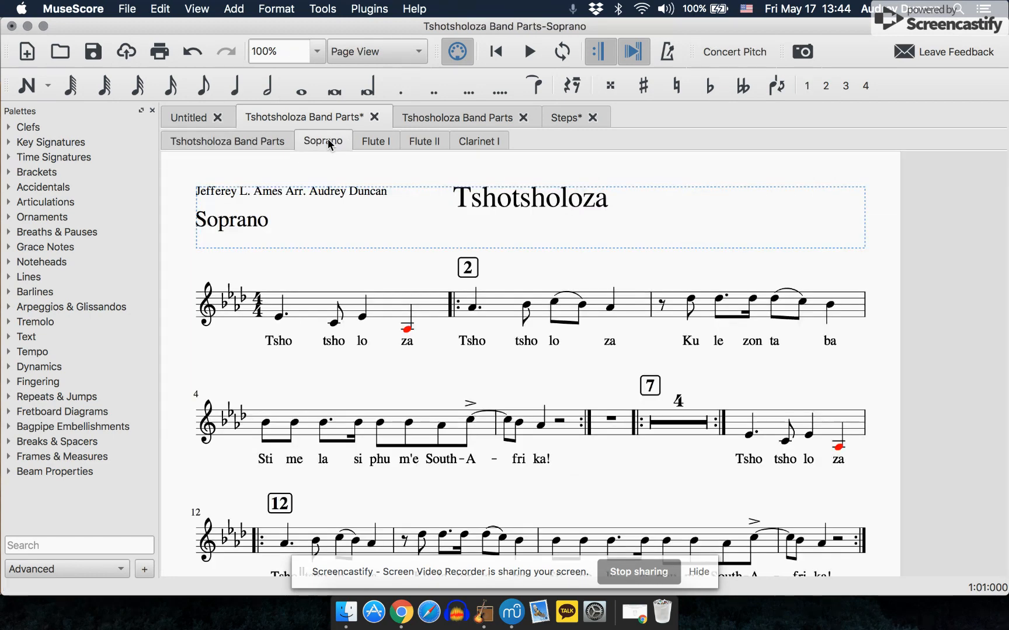
click(251, 143)
Open the score's Parts settings and delete all the existing parts: Soprano, Flute I, Flute II and Clarinet I.
click(127, 8)
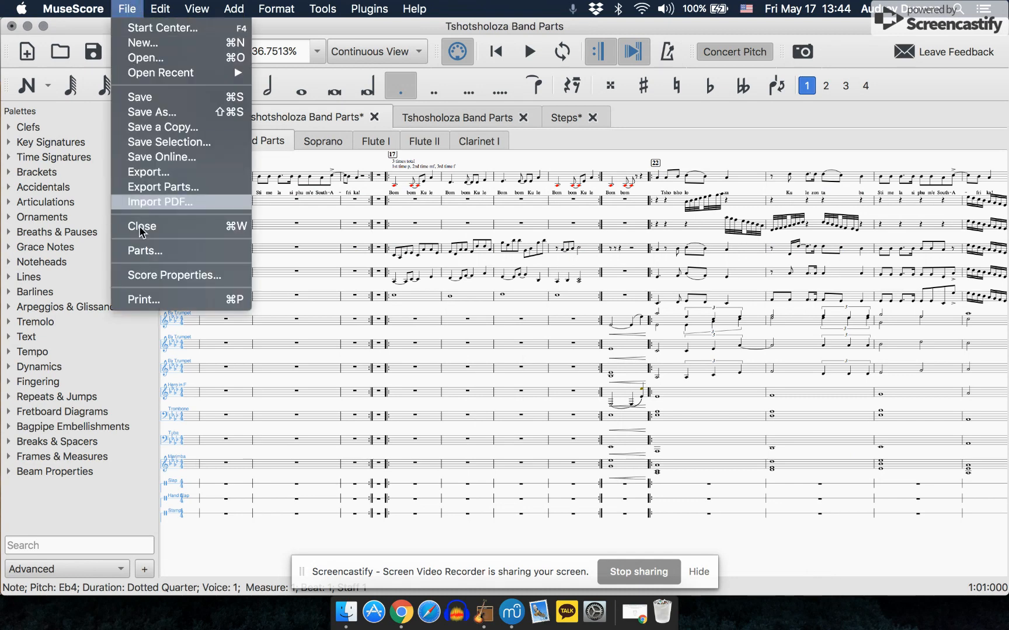
click(166, 253)
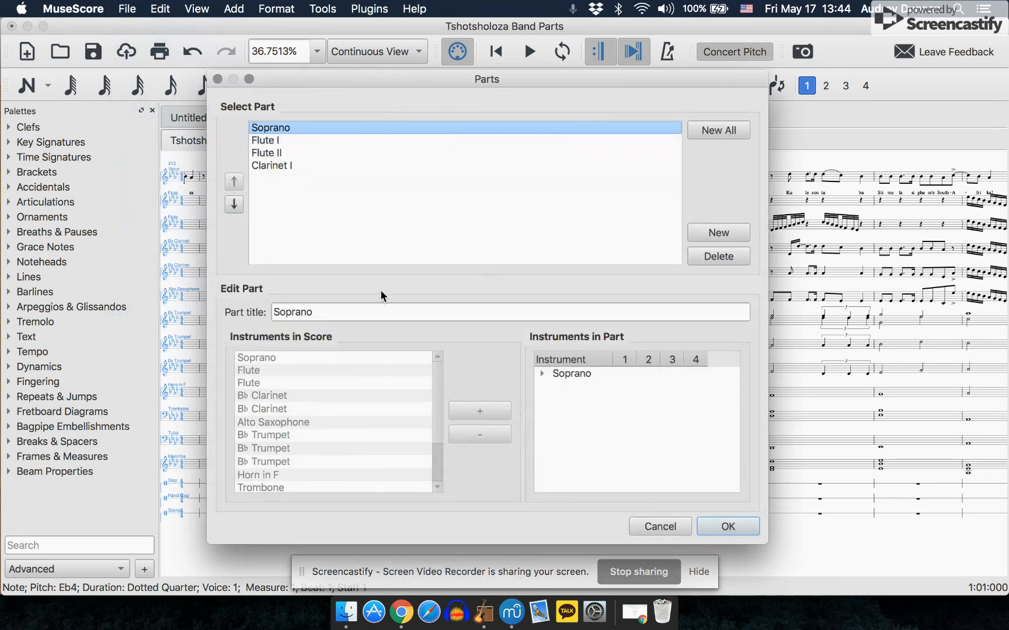
key(Down)
key(Down)
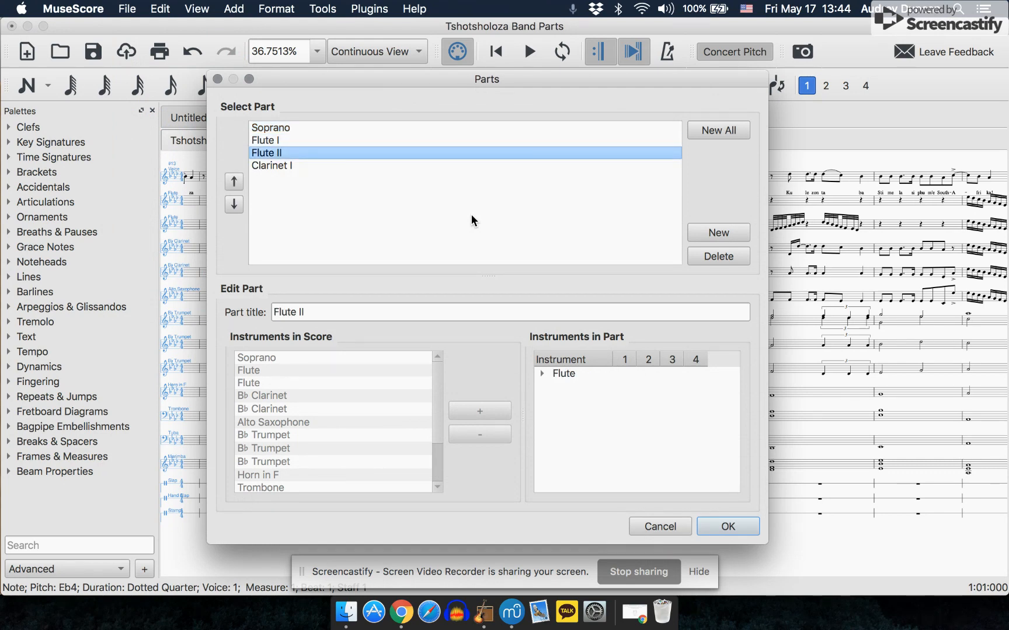
click(707, 257)
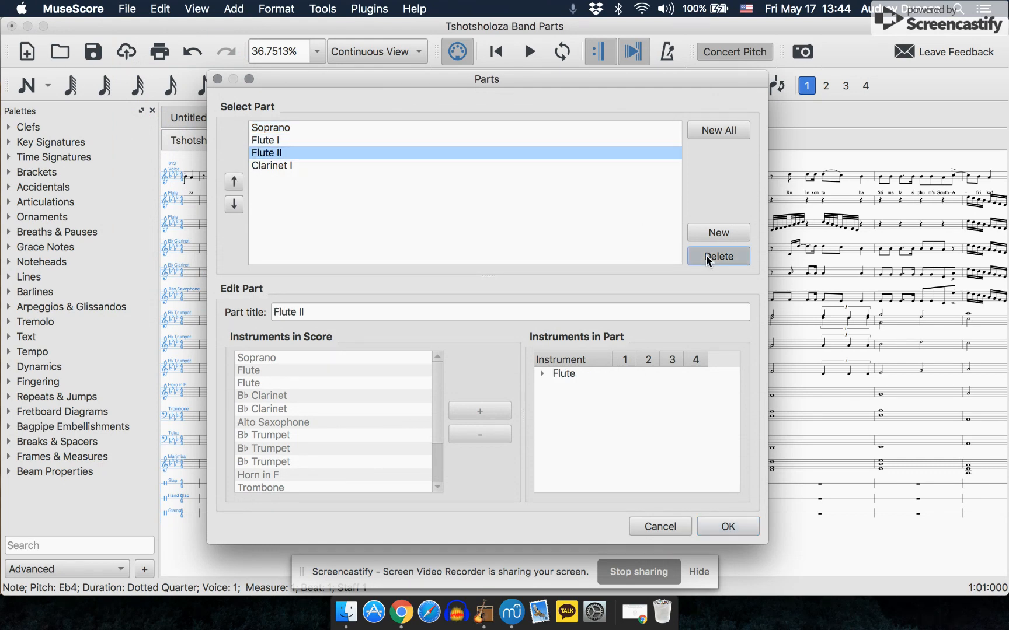
click(706, 257)
click(706, 257)
click(706, 257)
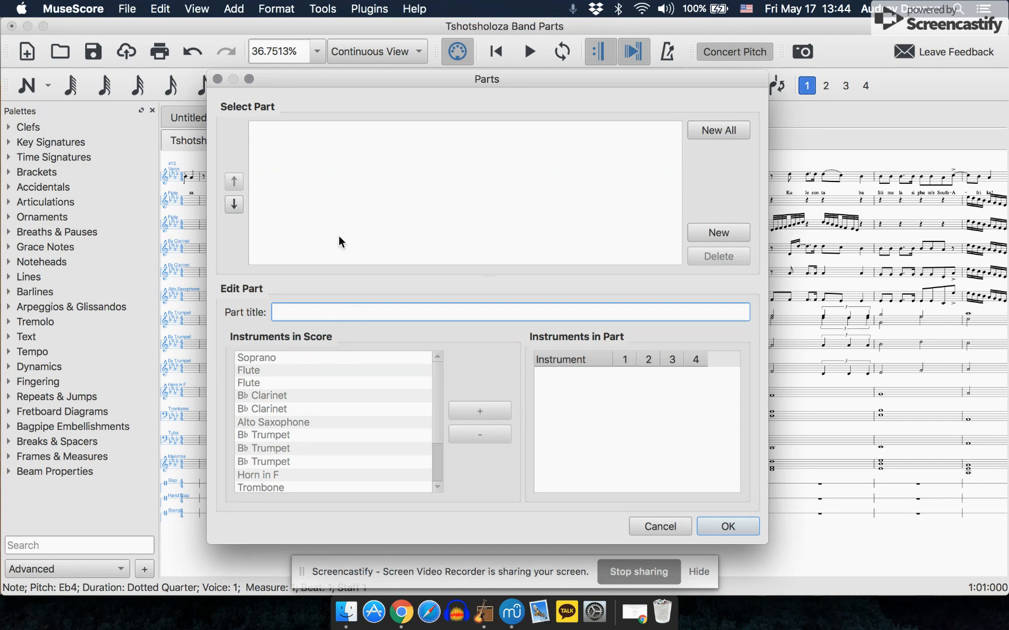
Create a new part titled Soprano and add the Soprano instrument to it.
click(715, 232)
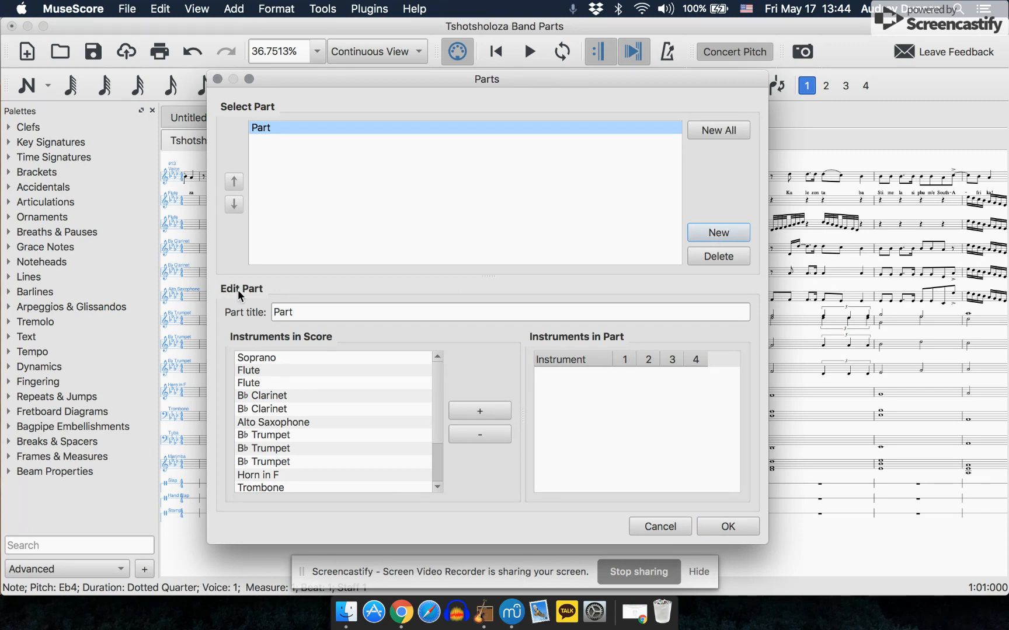
click(274, 359)
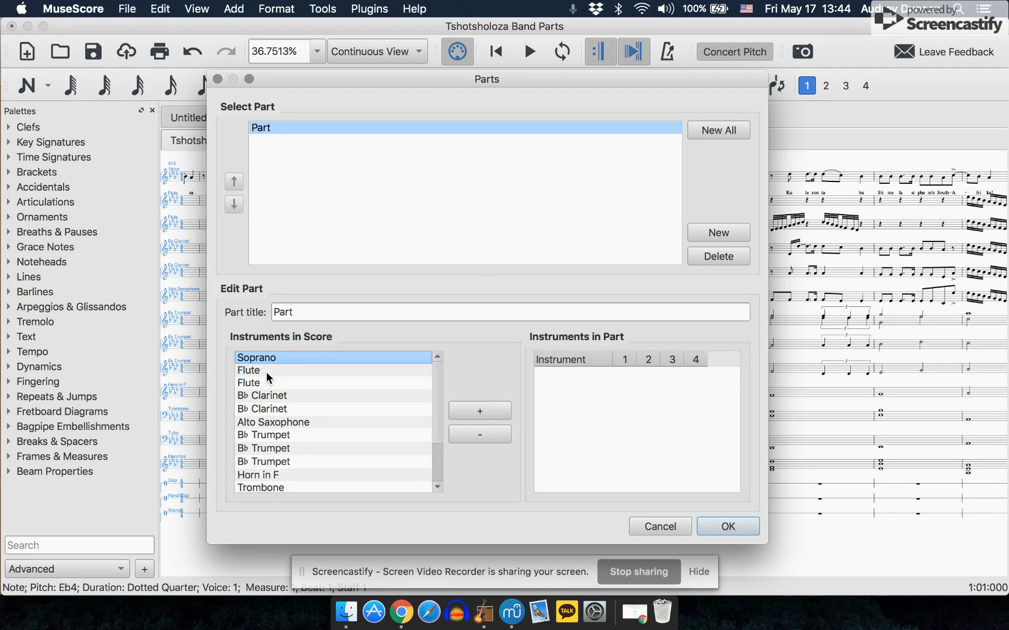
double_click(290, 311)
text(Soprano)
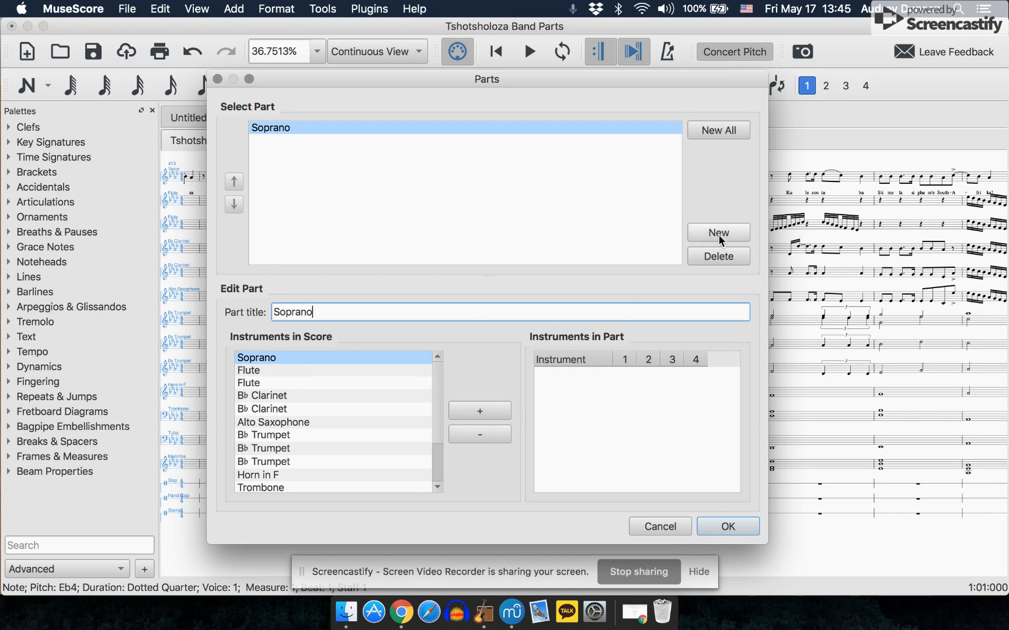
click(488, 411)
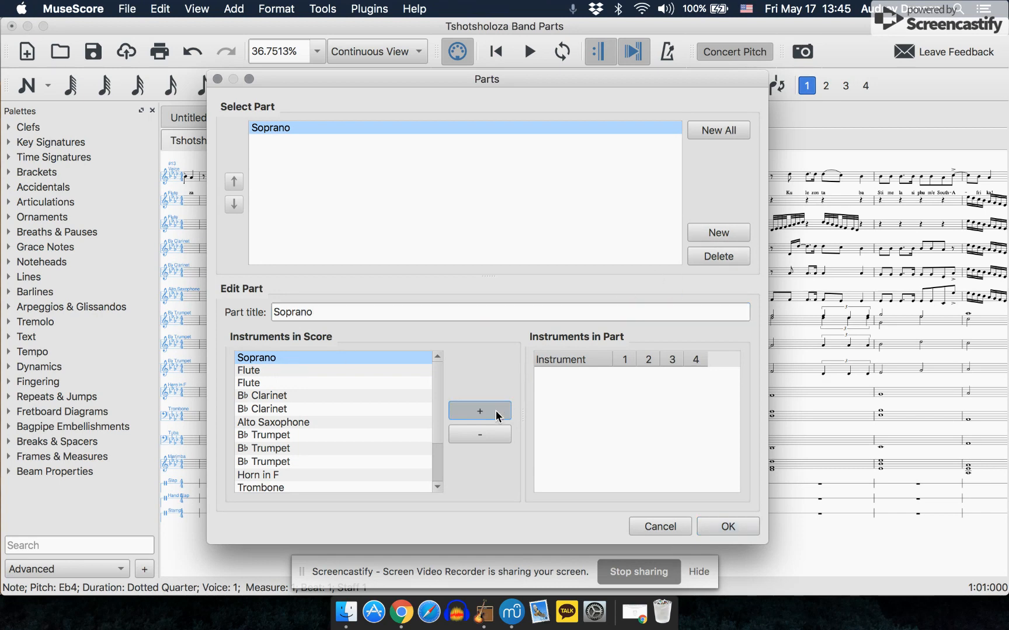
Create a new part titled Flute I and add the first Flute to it.
click(737, 234)
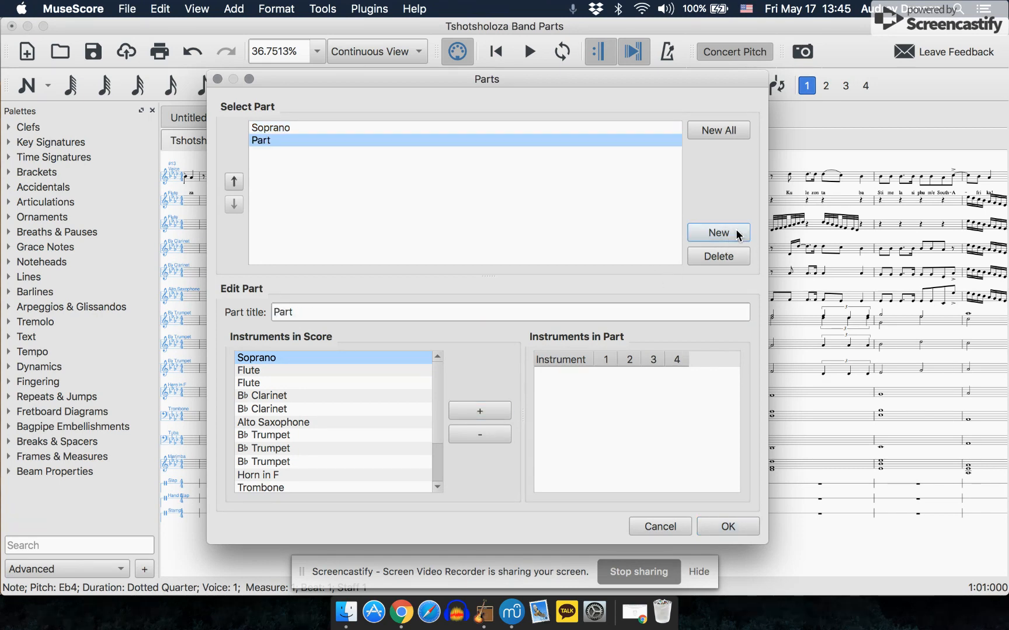
click(251, 371)
double_click(314, 313)
text(Flute I)
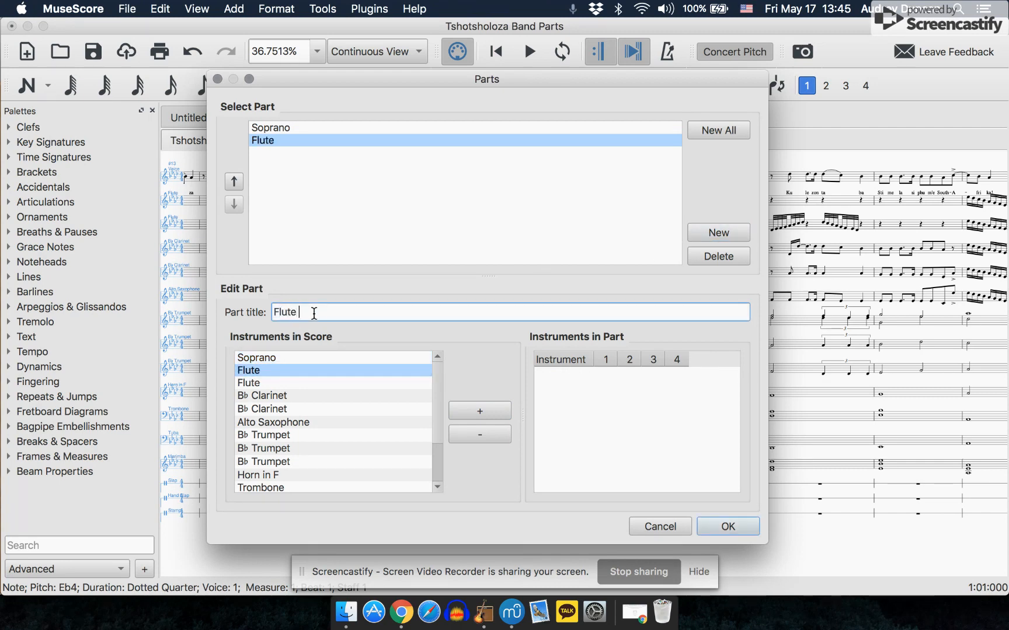
click(490, 410)
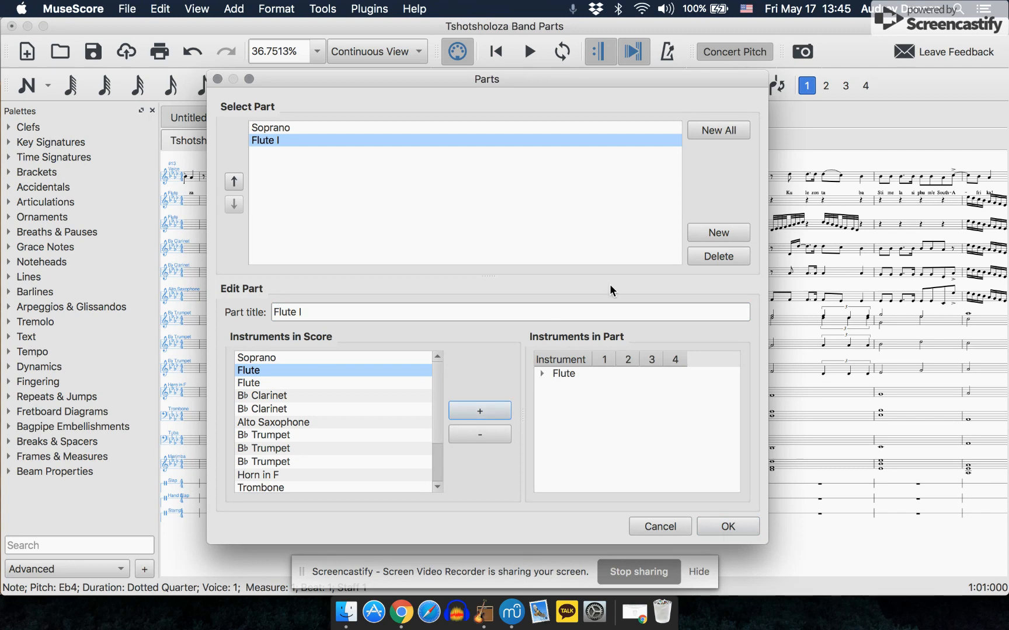
Create a new part titled Flute II and select the second Flute among the score's instruments.
click(735, 231)
double_click(342, 306)
text(Flute II)
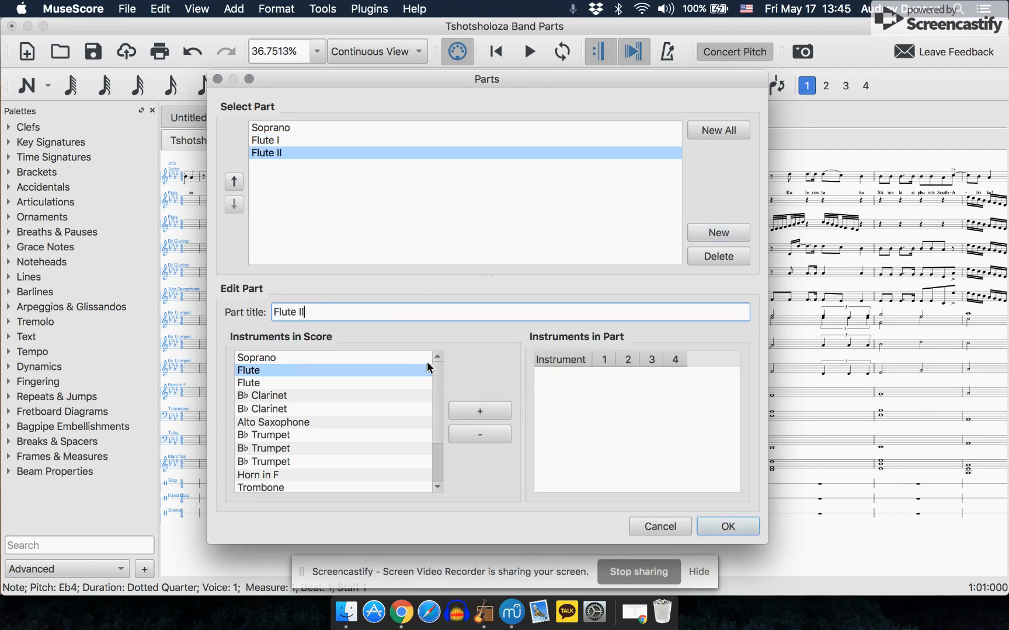
click(366, 383)
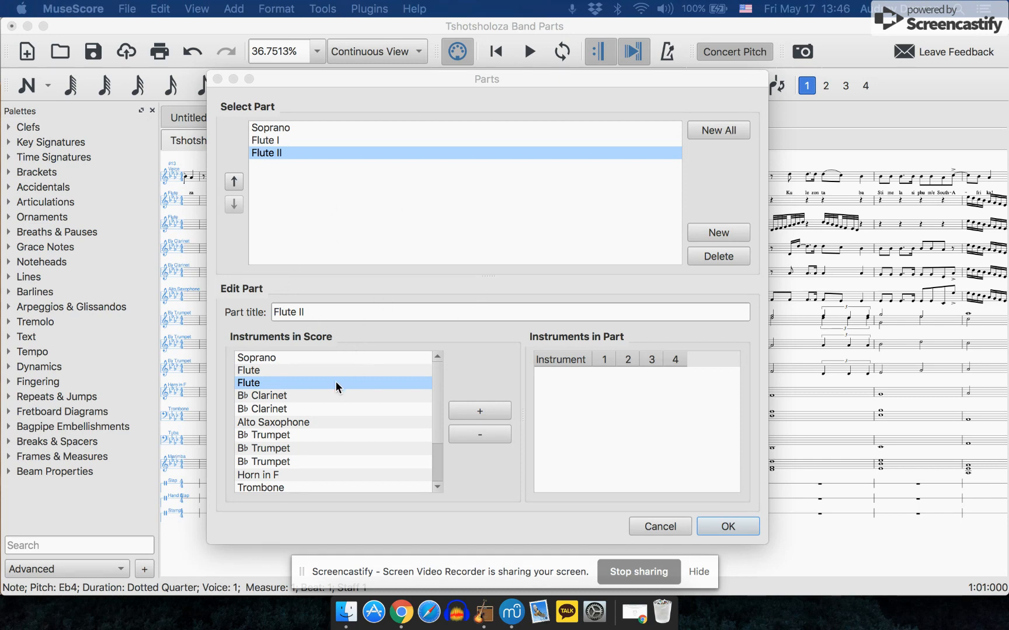
Create a new part titled Clarinet I and add the first B♭ Clarinet to it.
click(332, 397)
click(710, 231)
double_click(298, 308)
text(Clar)
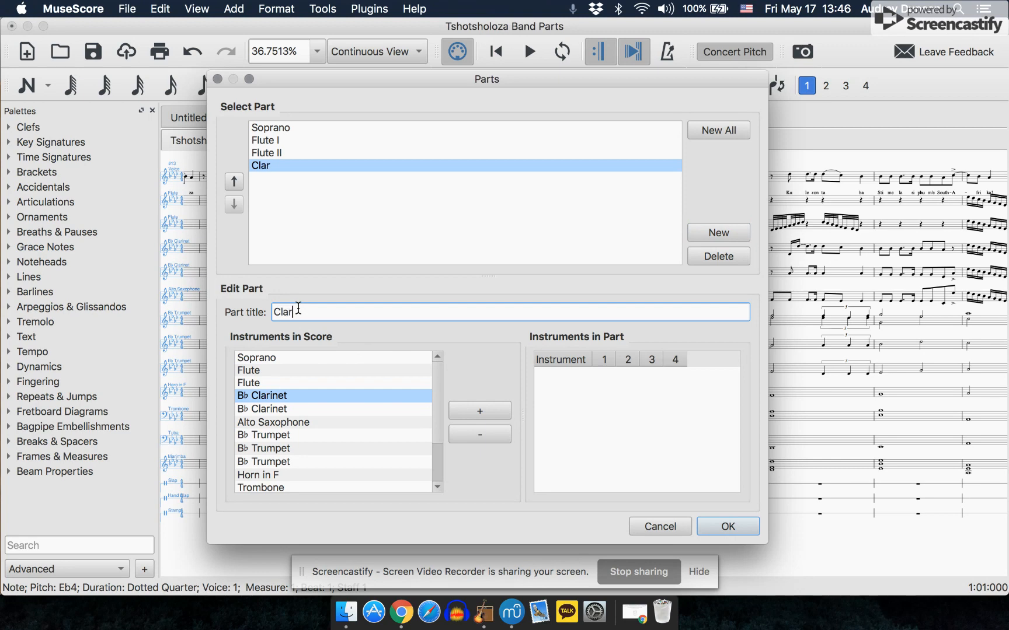
text(inet I)
click(476, 409)
Create a new part titled Saxophone containing the Alto Saxophone, and accept the part definitions.
click(705, 232)
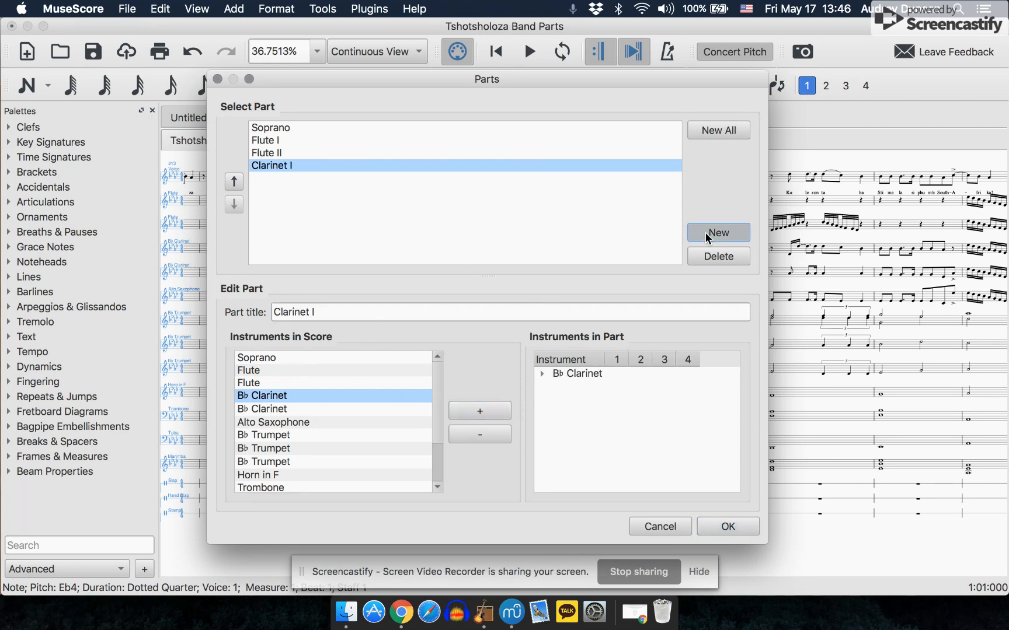
click(278, 422)
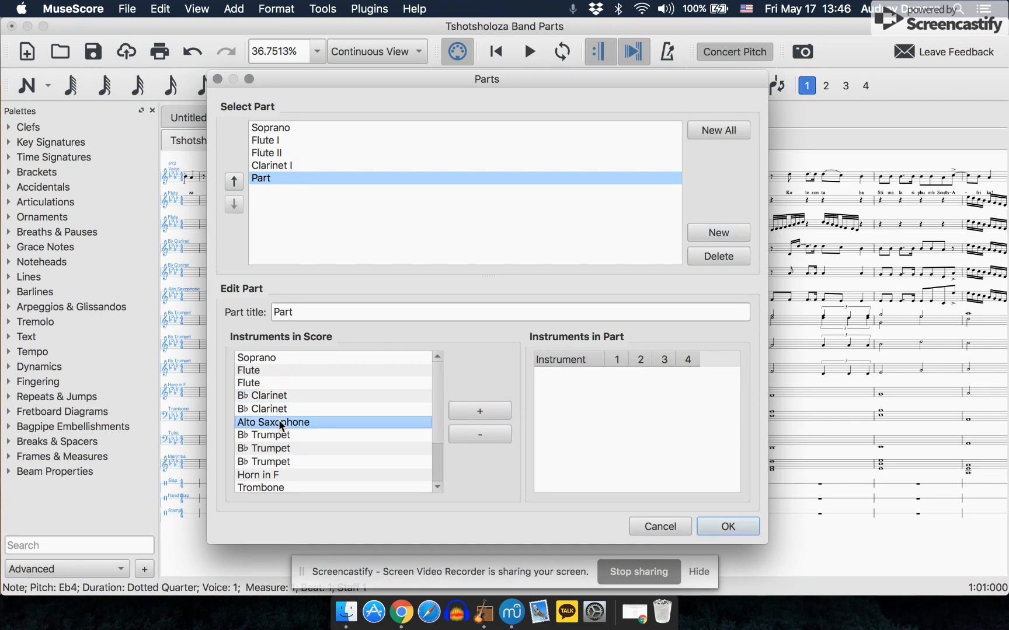
double_click(310, 314)
text(So)
key(BackSpace)
text(axophone)
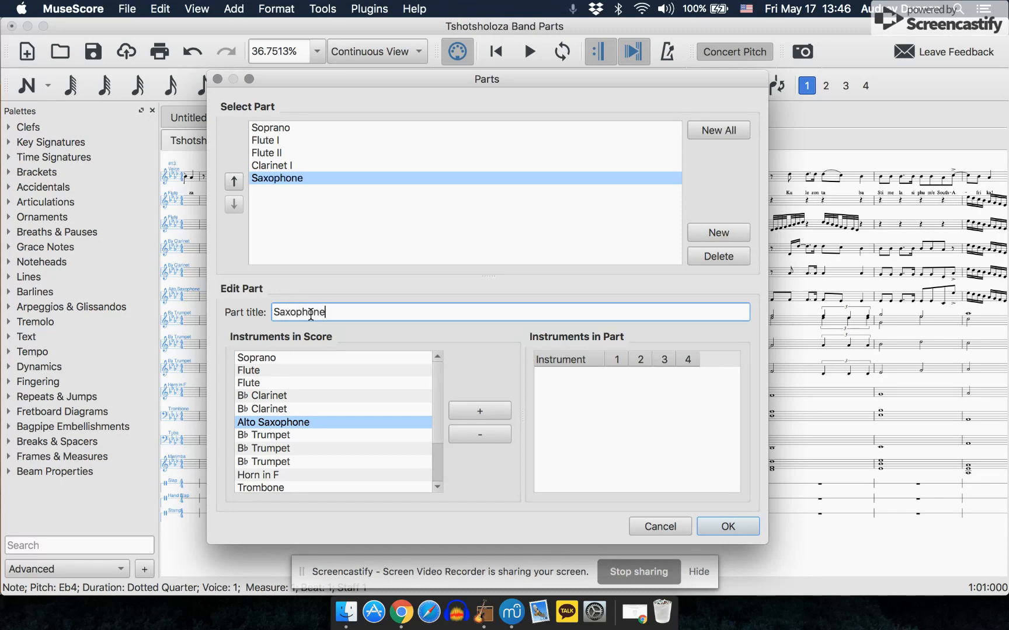
click(470, 410)
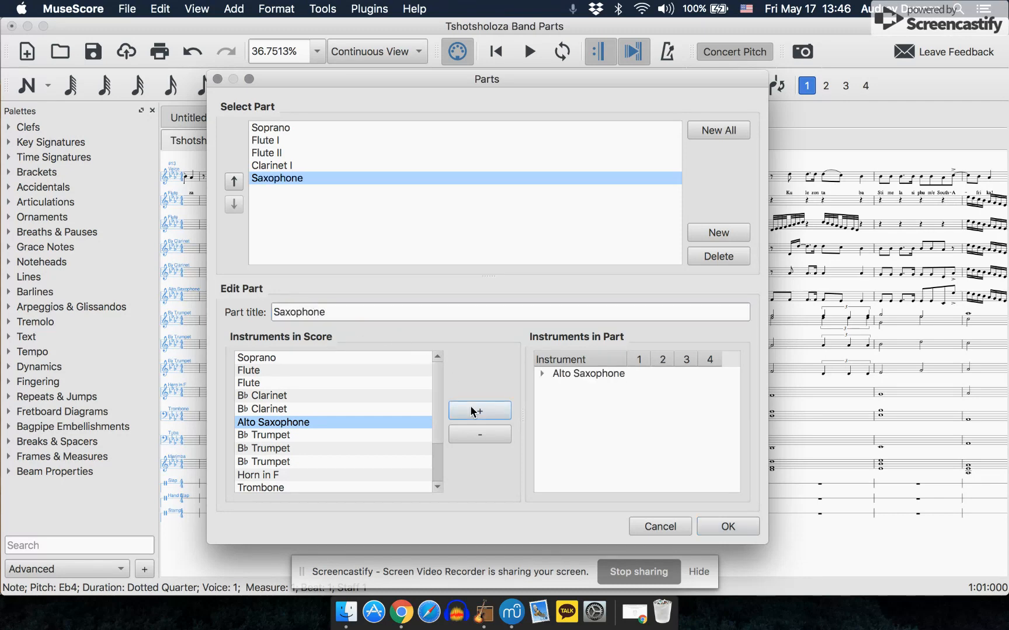
click(714, 527)
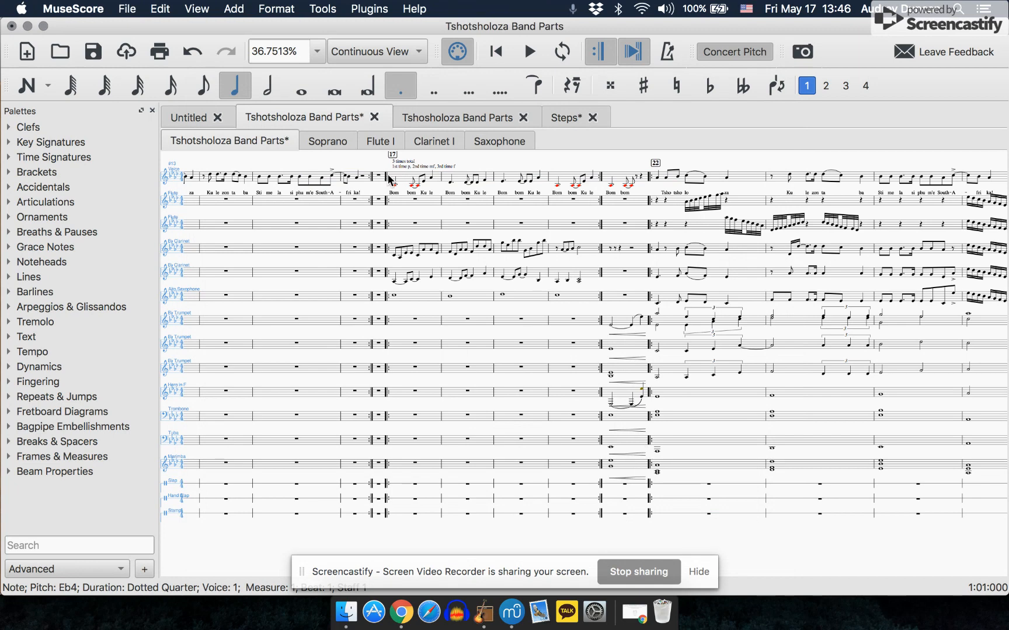
Review the generated Saxophone part and return to the full score.
click(500, 145)
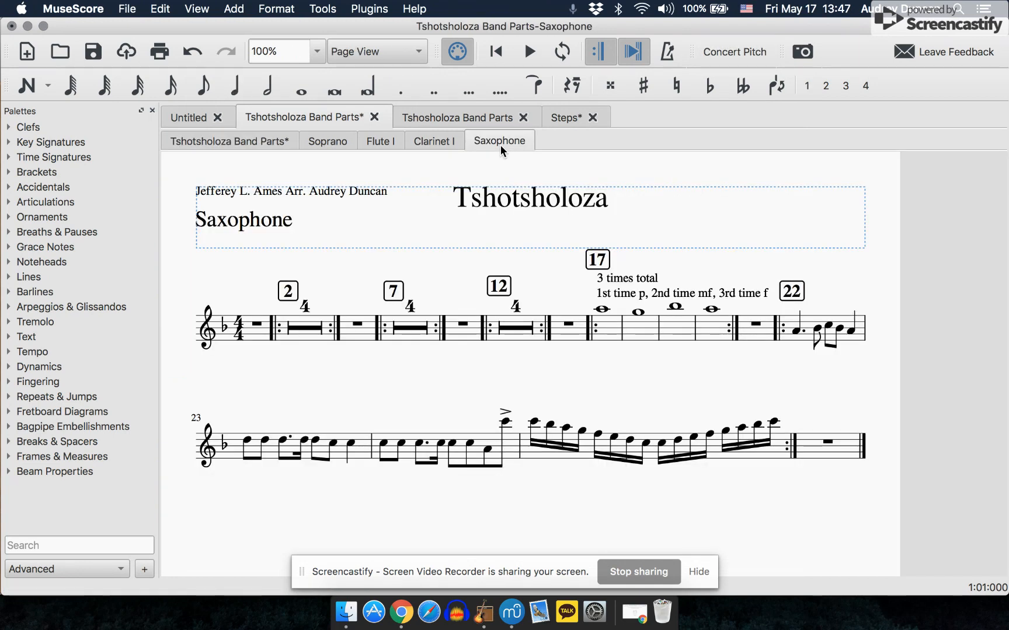
click(253, 142)
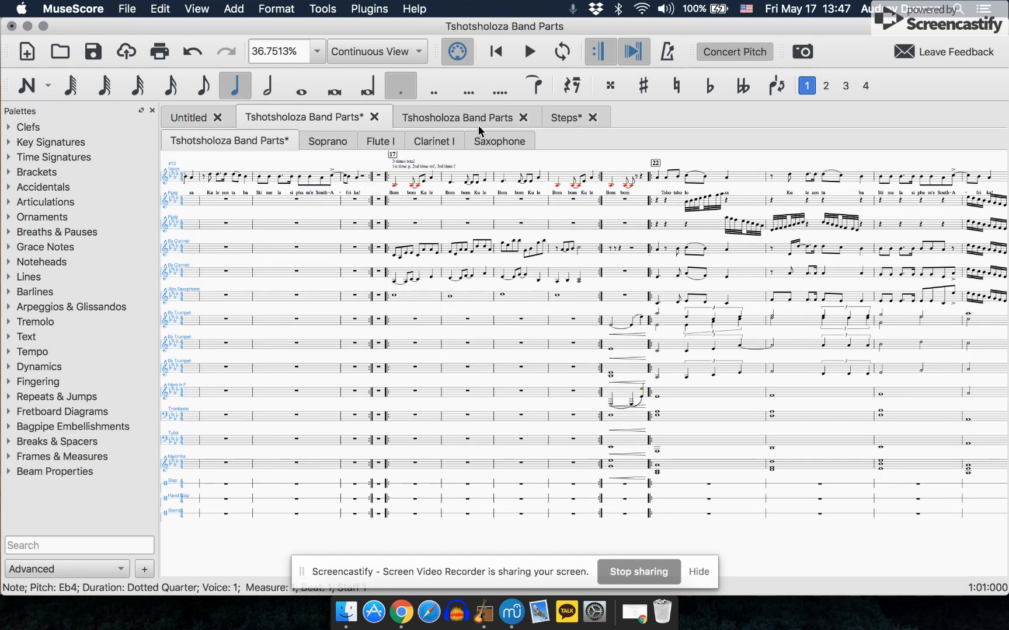
click(490, 142)
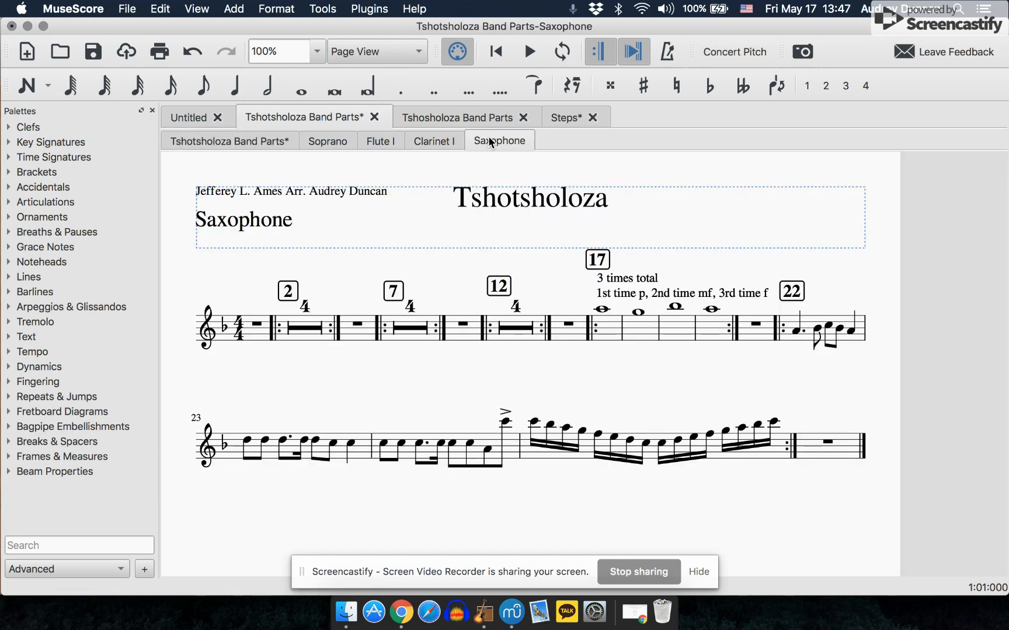
click(267, 144)
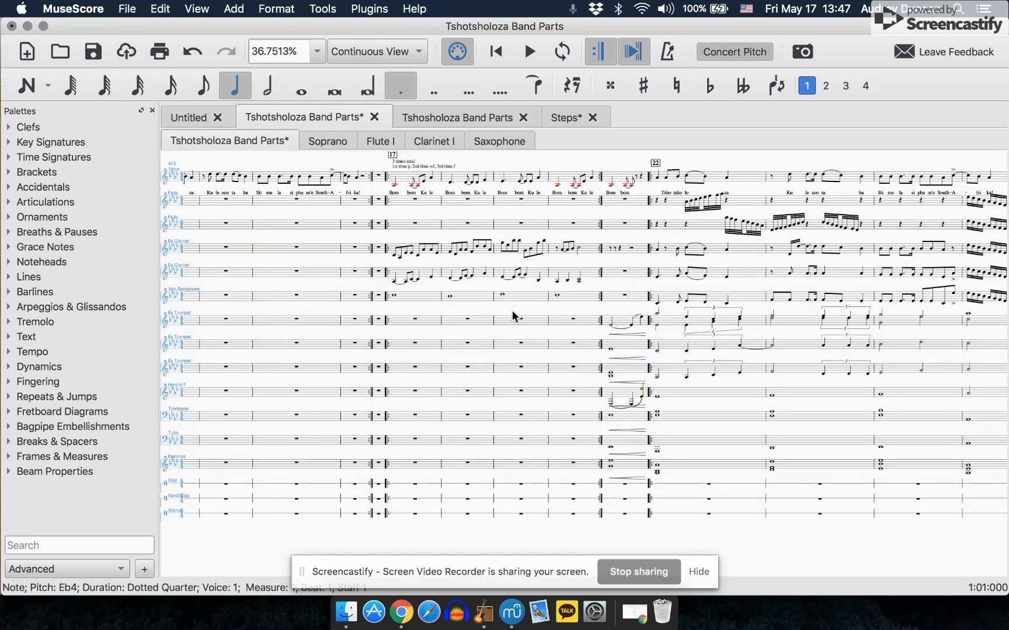
Open the Saxophone part and start exporting it, keeping Standard MIDI File (*.mid) as the format.
click(501, 141)
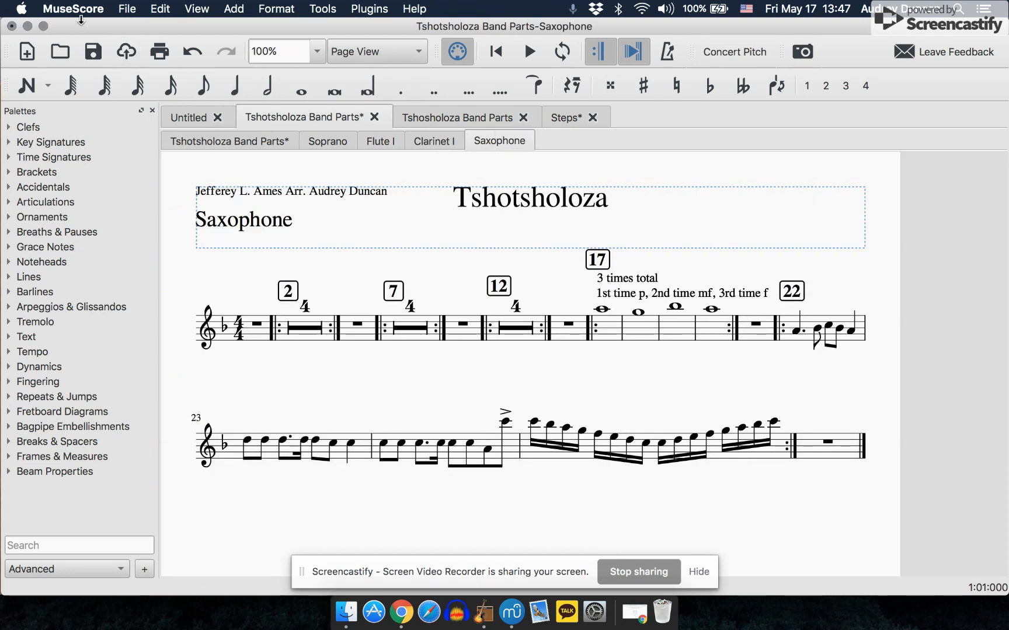
click(127, 8)
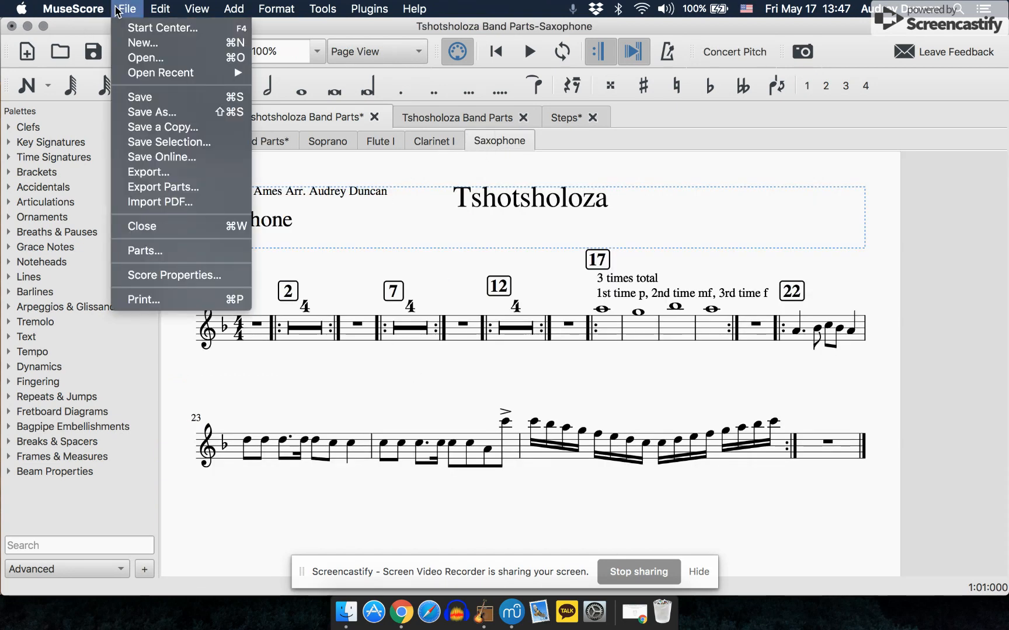
click(162, 175)
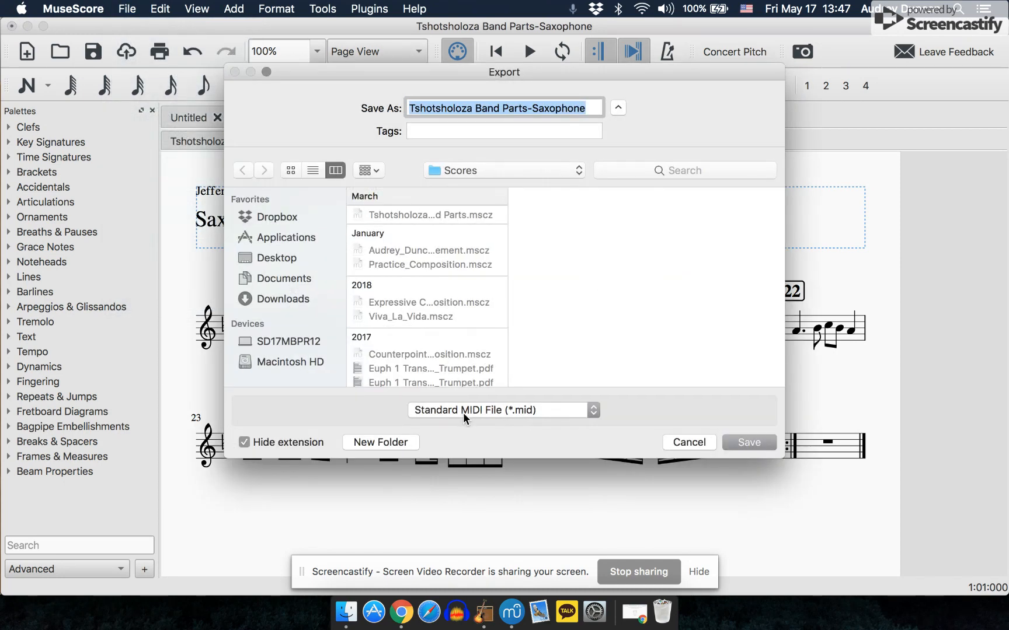
click(528, 413)
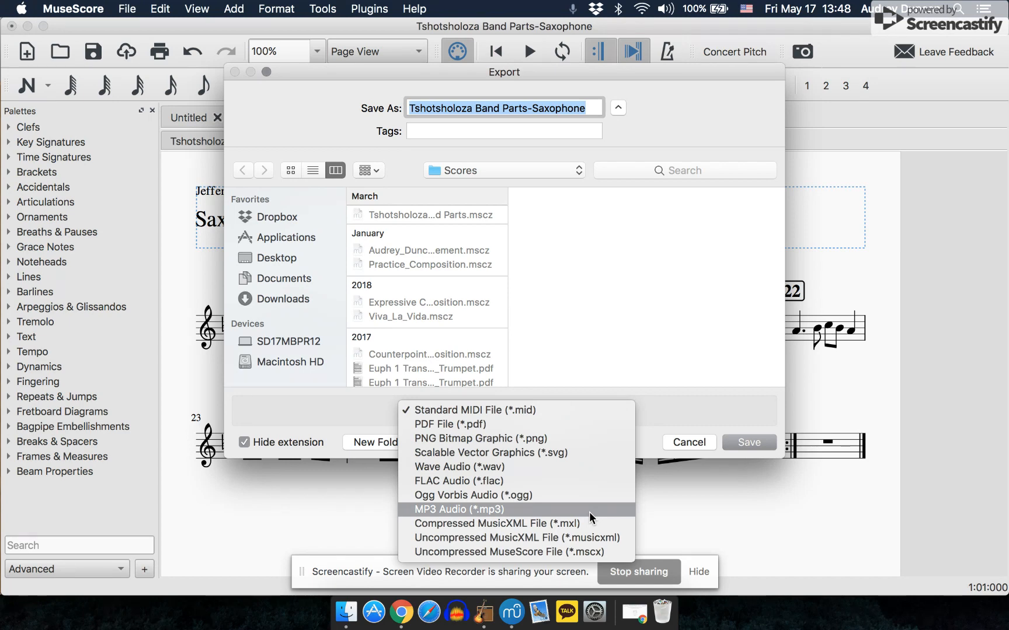
click(594, 410)
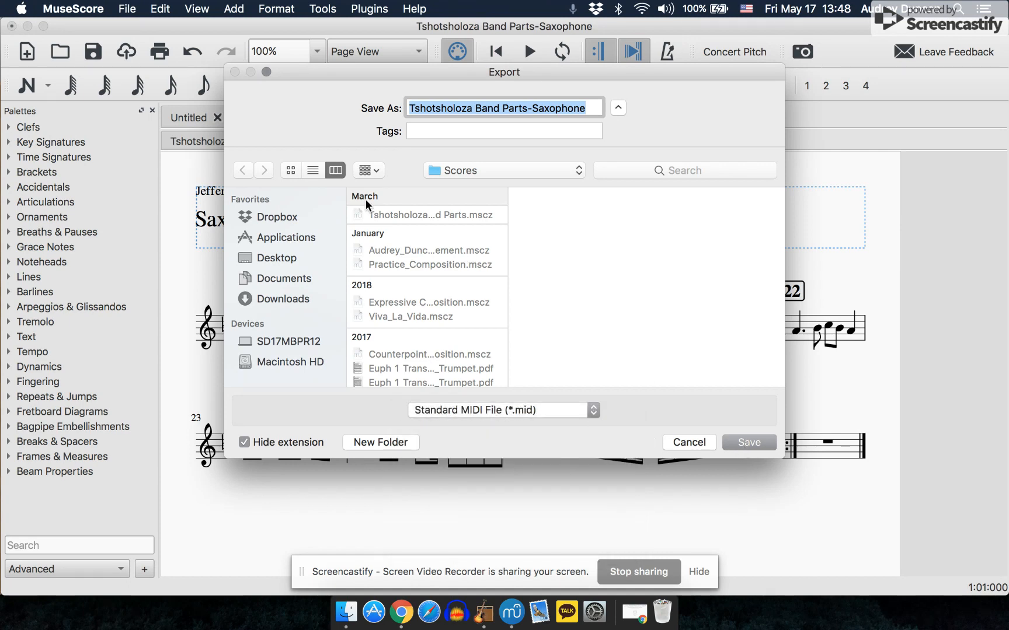
Save the Saxophone MIDI export in the Innovations MIDI Files folder on the Desktop.
click(305, 261)
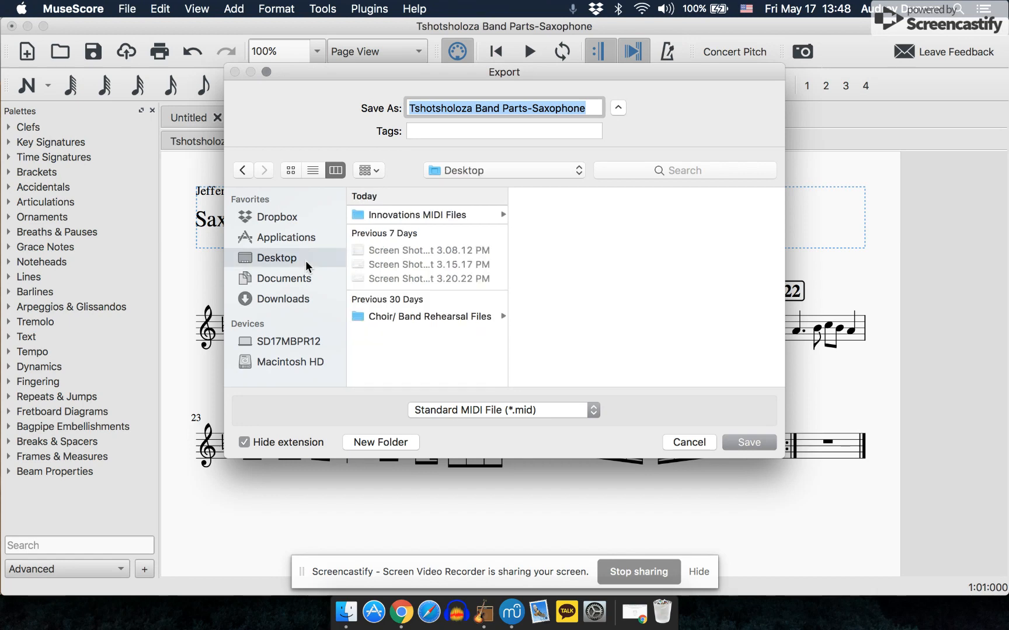
click(395, 211)
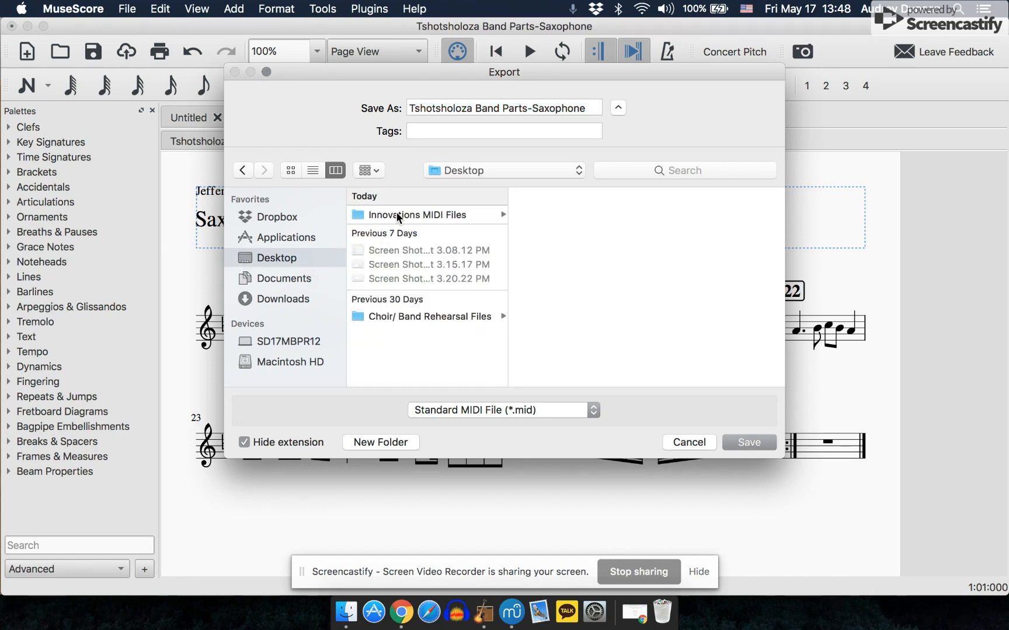
click(360, 443)
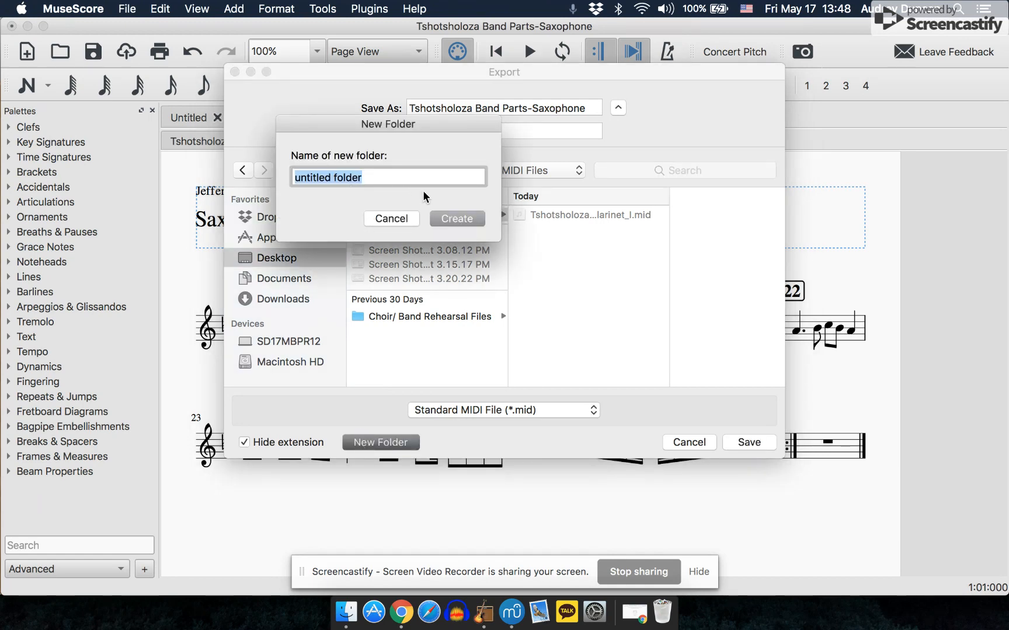
click(407, 217)
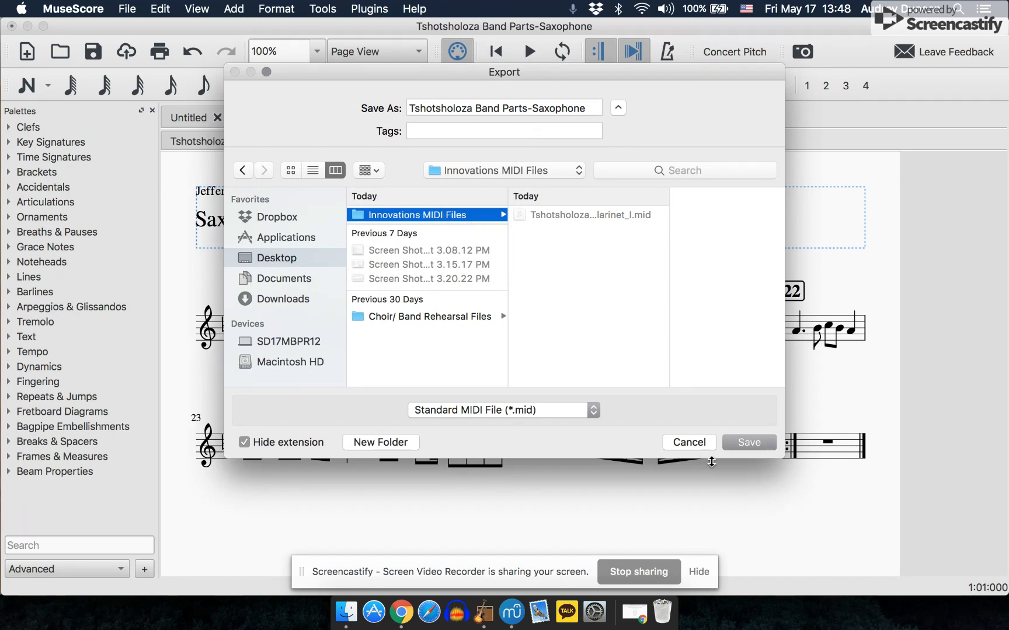
click(732, 447)
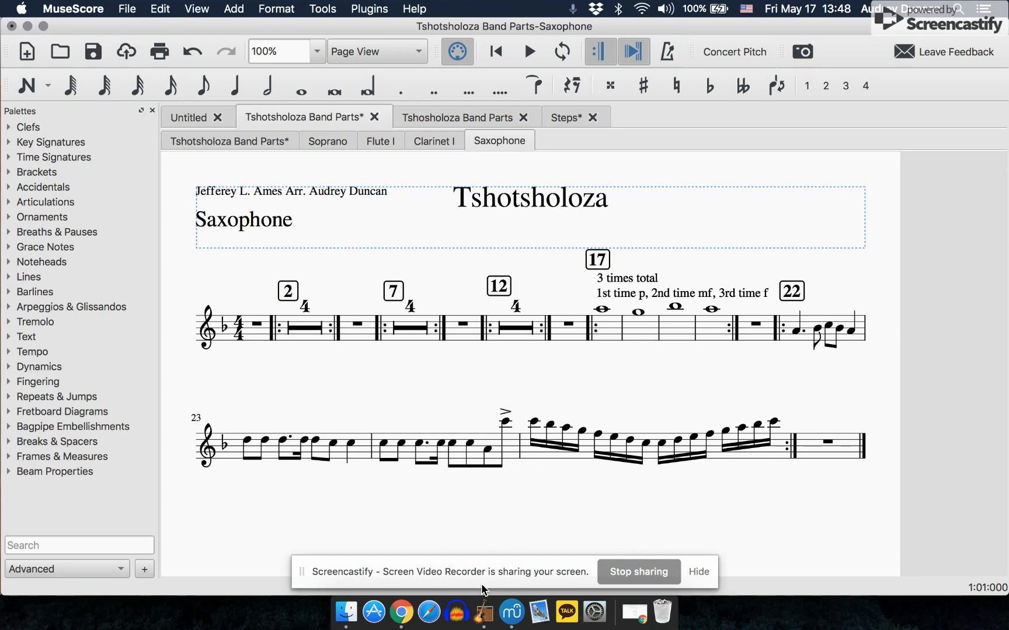
In Finder, open the Desktop's Innovations MIDI Files folder and shrink and move the window aside.
click(346, 612)
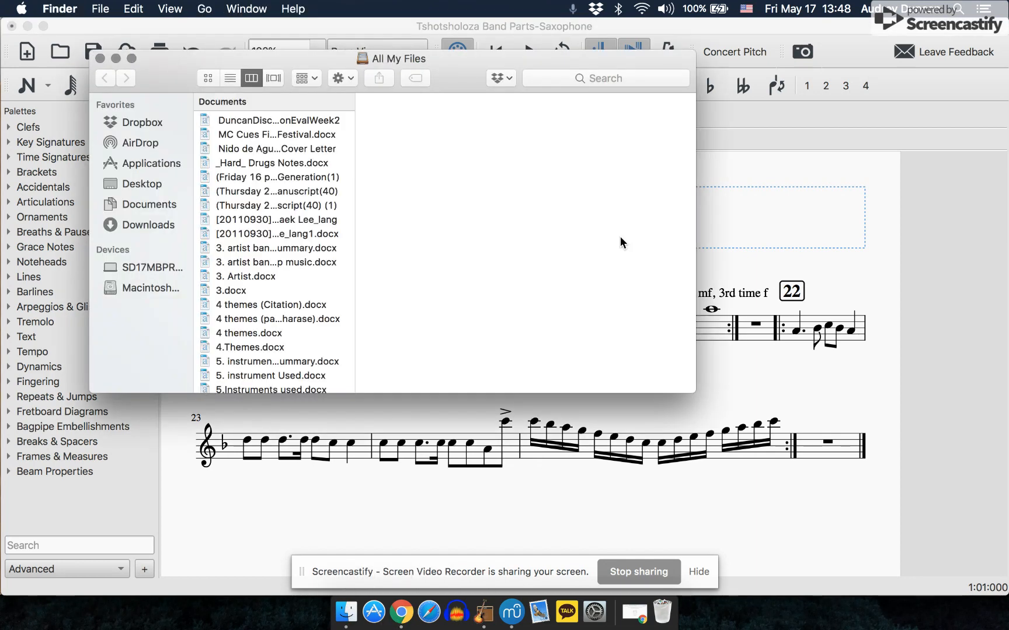
click(149, 185)
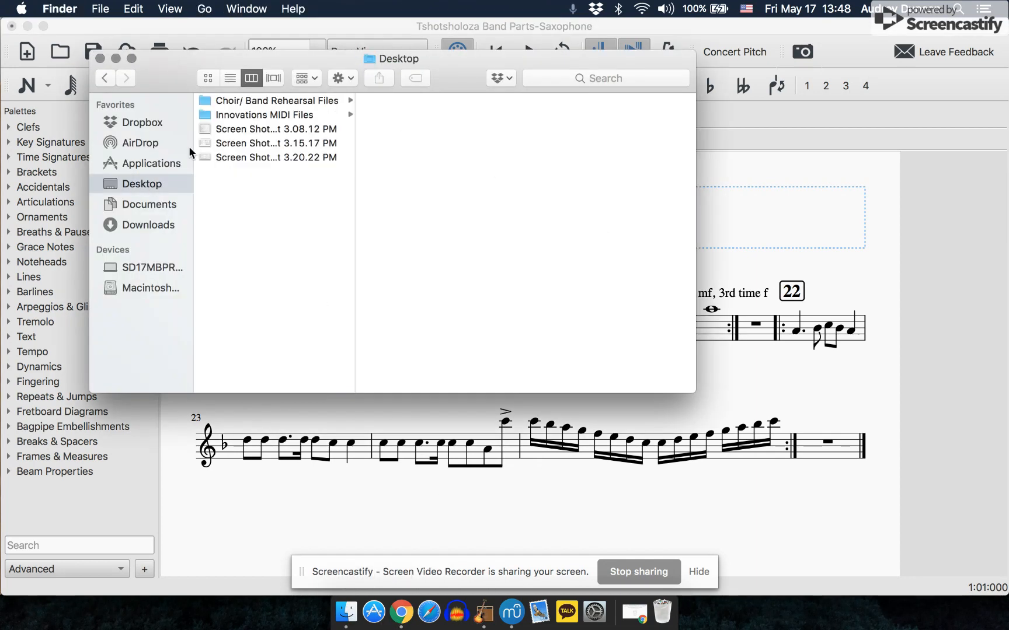
click(263, 119)
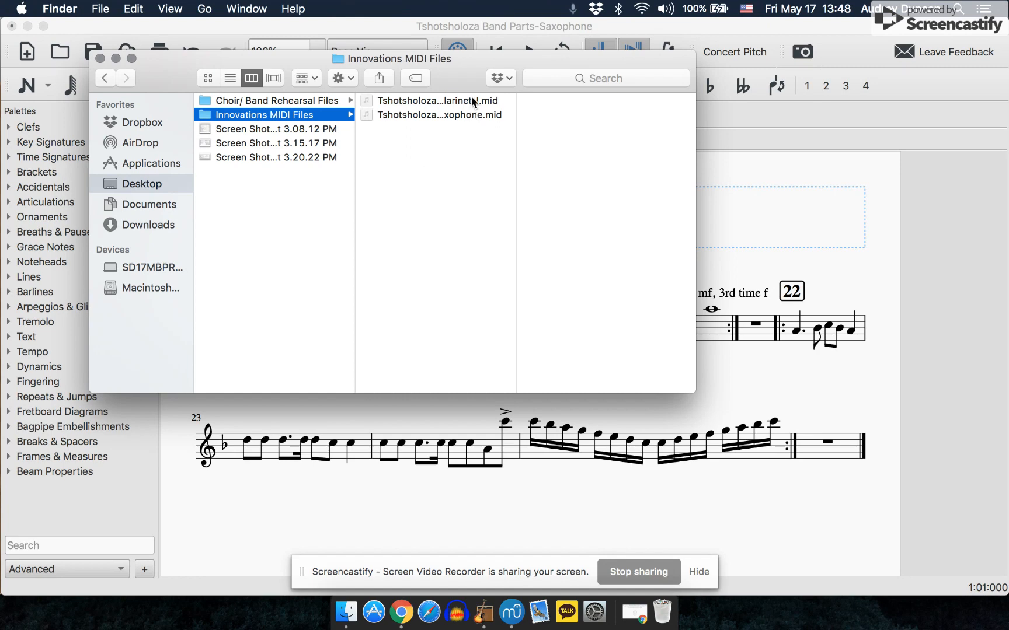
drag(693, 390, 479, 455)
drag(397, 51, 249, 53)
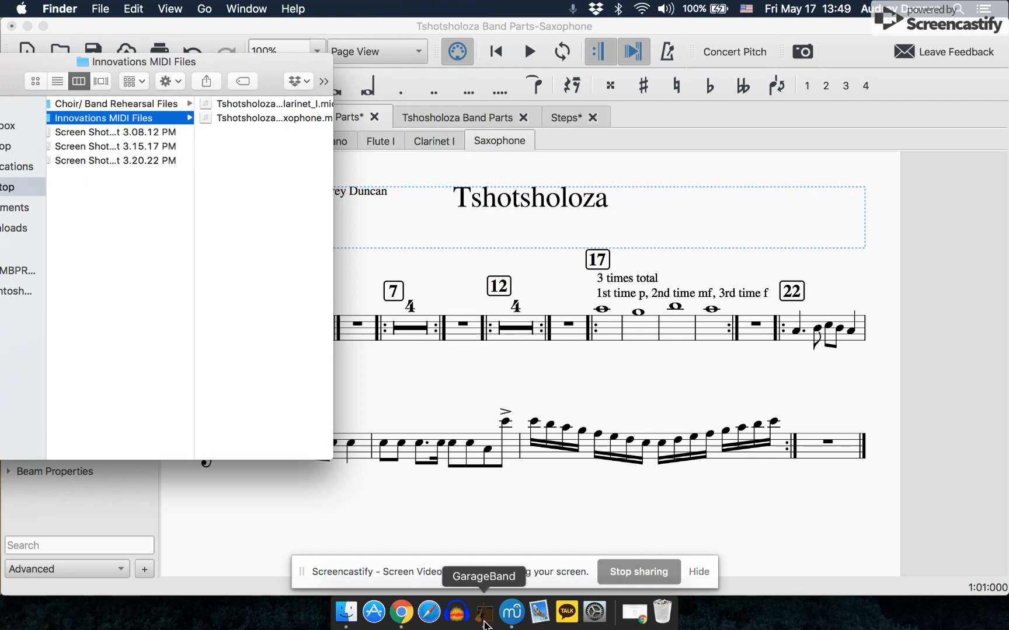
Switch to GarageBand and delete the empty second Clarinet Solo track.
click(482, 624)
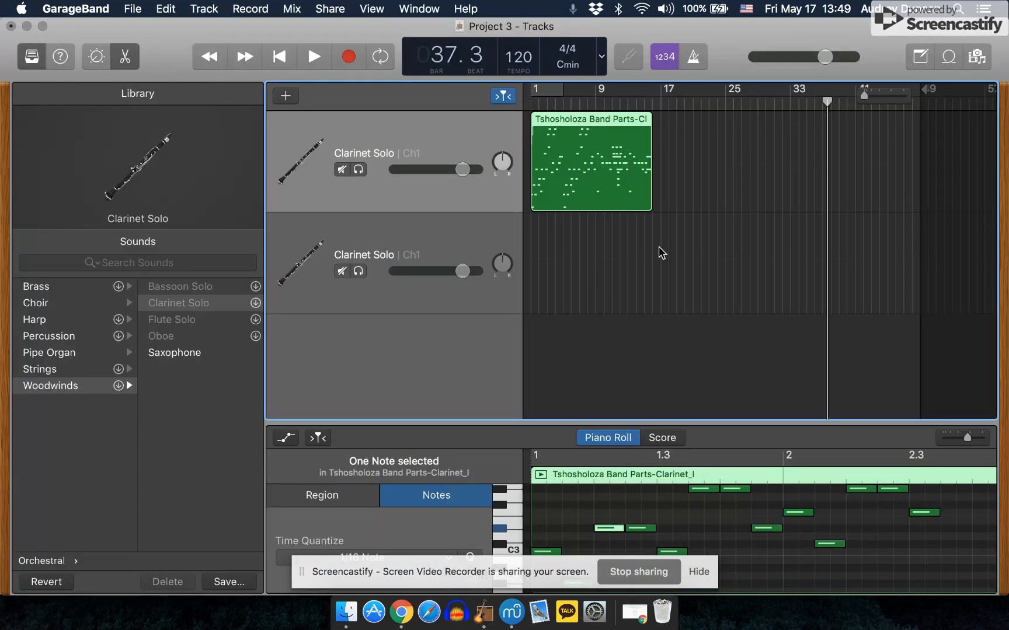
click(345, 611)
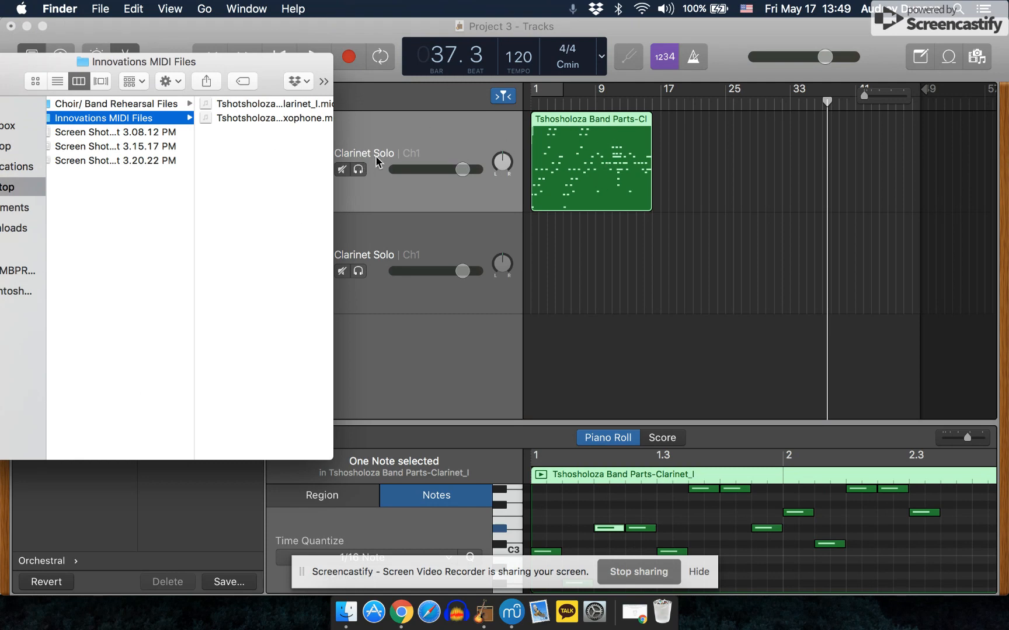
click(390, 266)
right_click(390, 266)
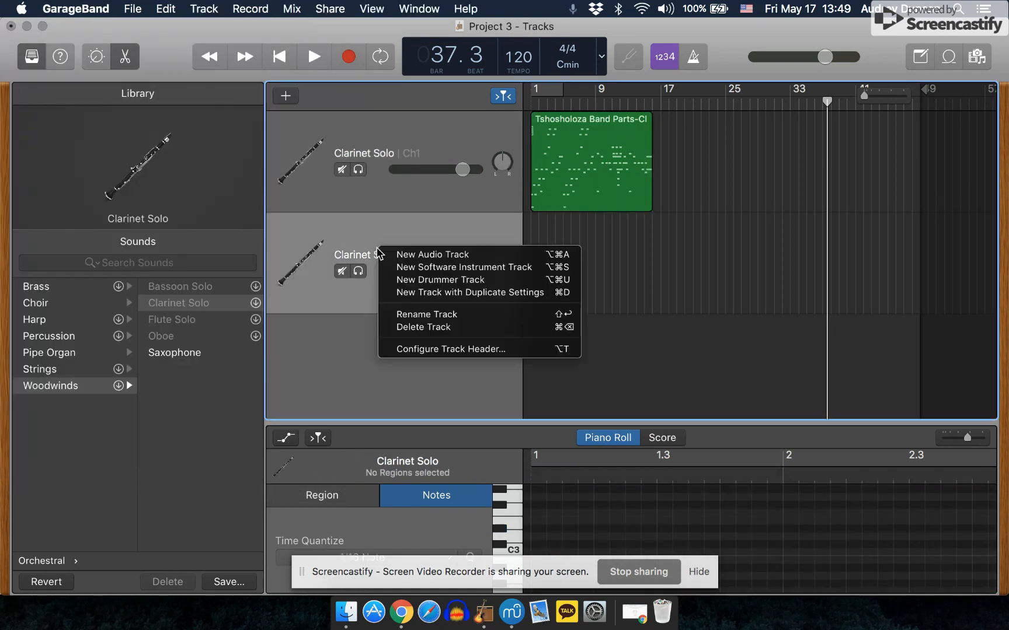
click(419, 329)
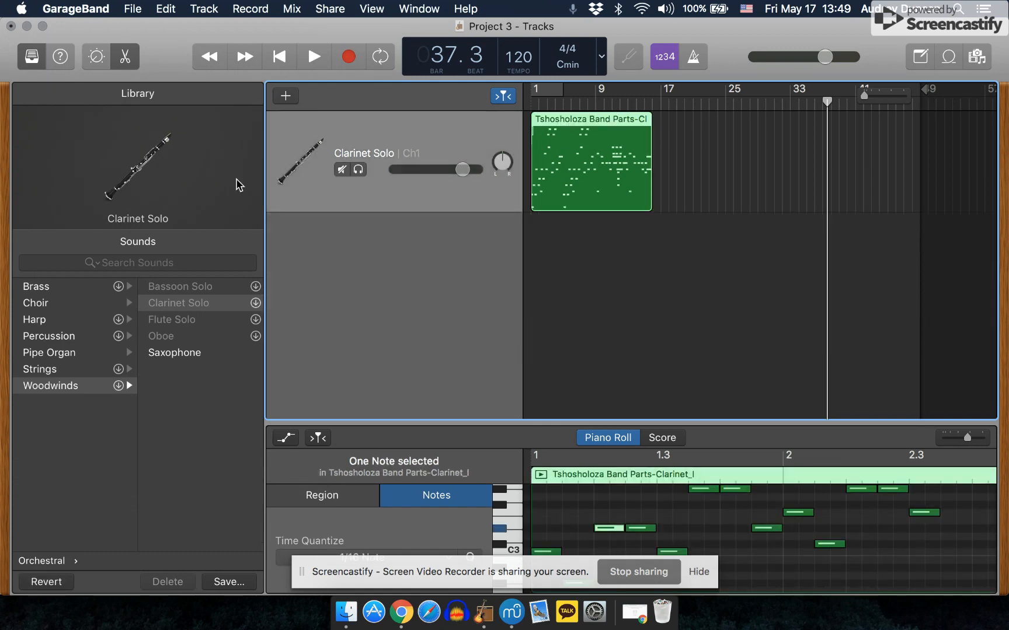
Return to Finder and select Tshotsholoza Band Parts-Saxophone.mid in the Innovations MIDI Files folder.
click(346, 612)
click(262, 118)
click(130, 118)
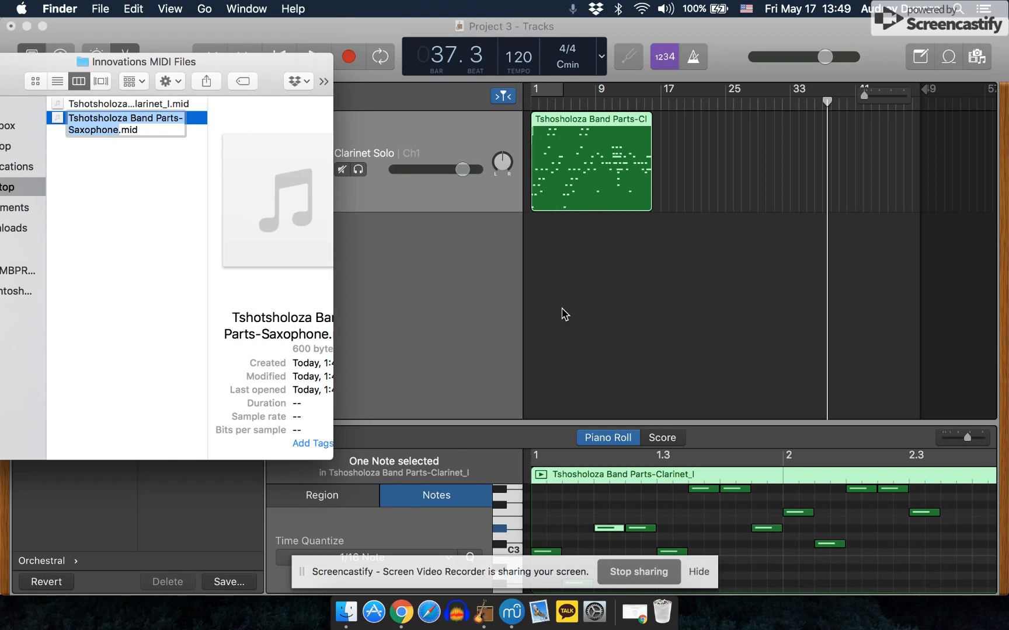
click(126, 207)
click(230, 118)
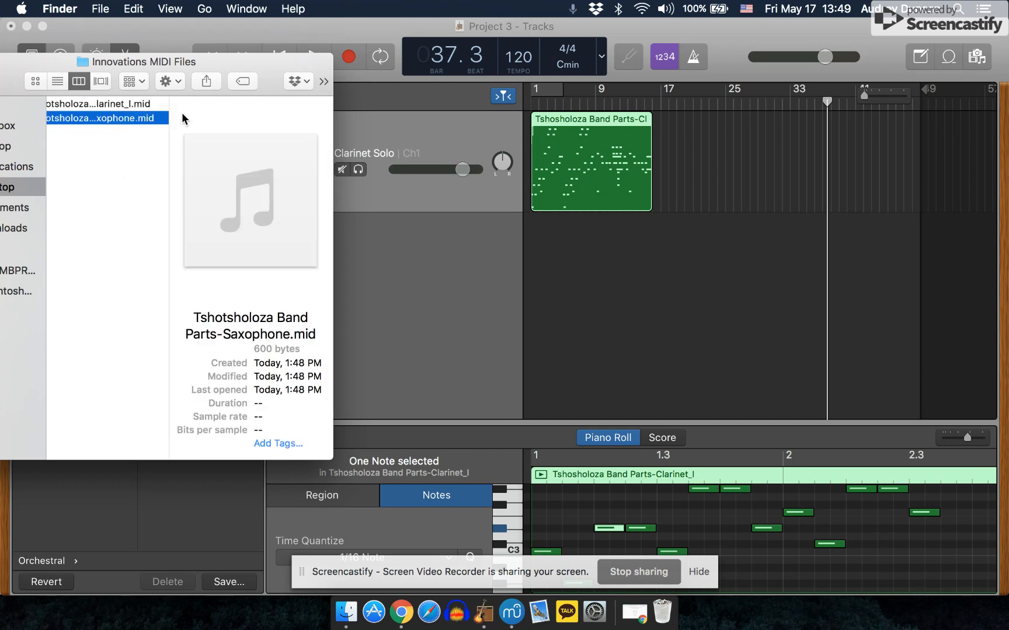
scroll(111, 125, left, 5)
Import the Saxophone MIDI file into GarageBand below the clarinet track, declining to import its tempo information.
drag(212, 120, 600, 246)
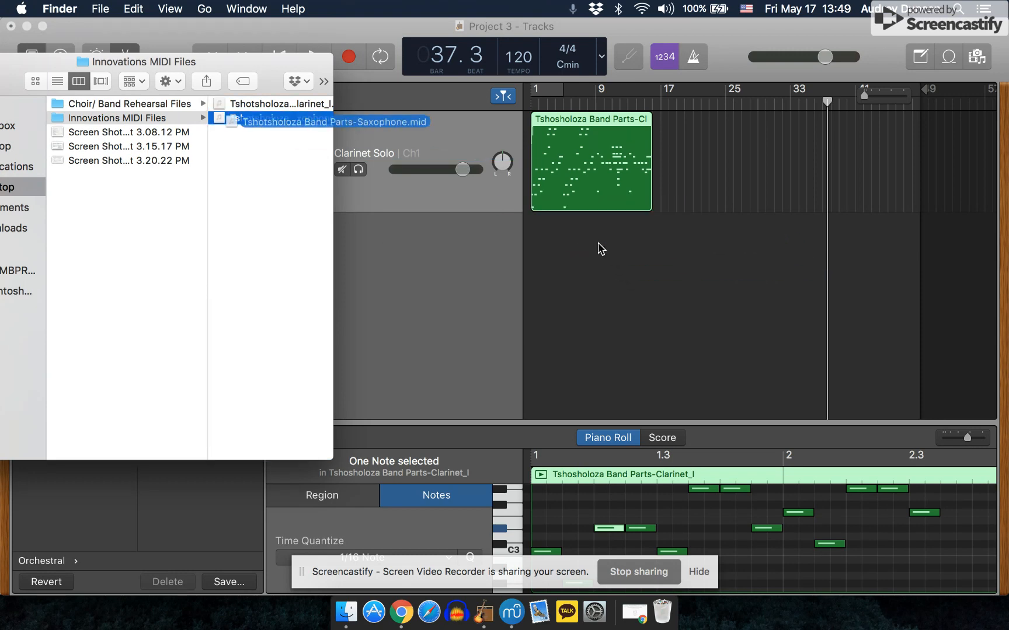
drag(279, 80, 780, 302)
drag(729, 331, 712, 232)
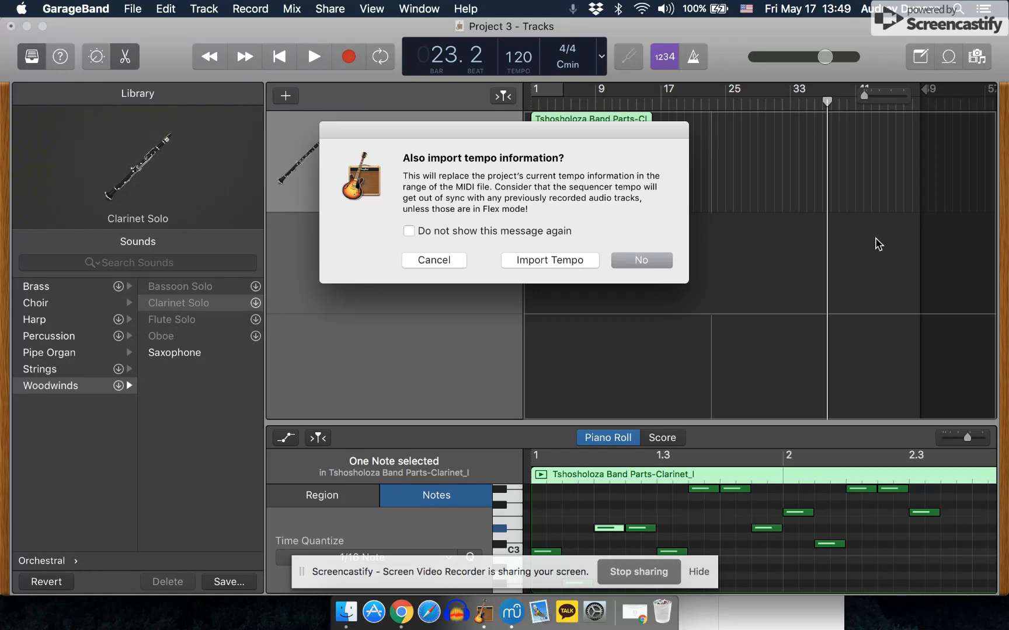
click(628, 258)
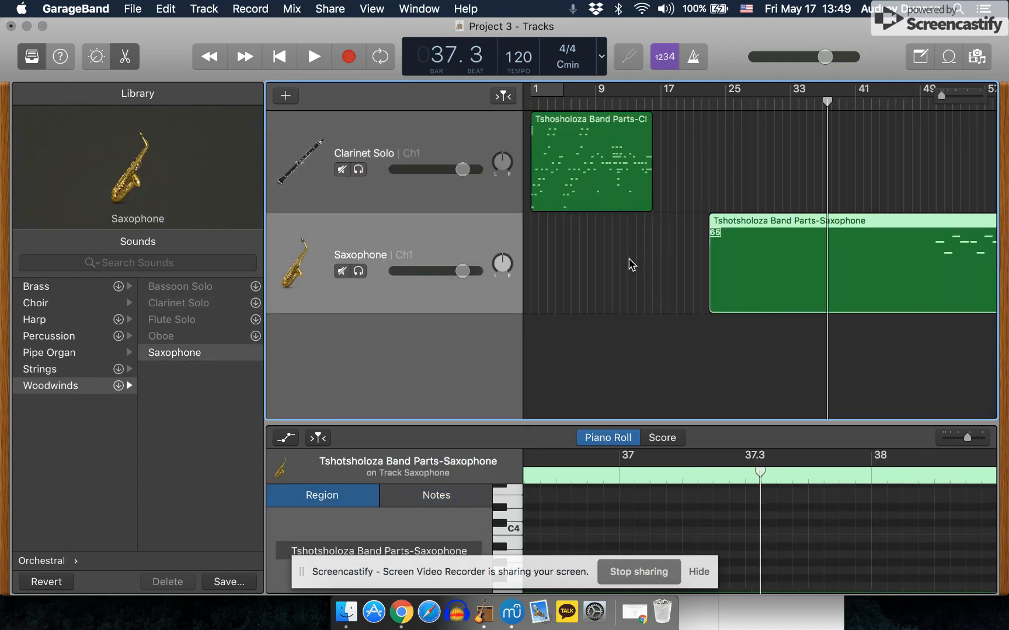
Trim the silent opening off the Saxophone region so that it starts close to its first note near bar 17.
scroll(733, 276, right, 2)
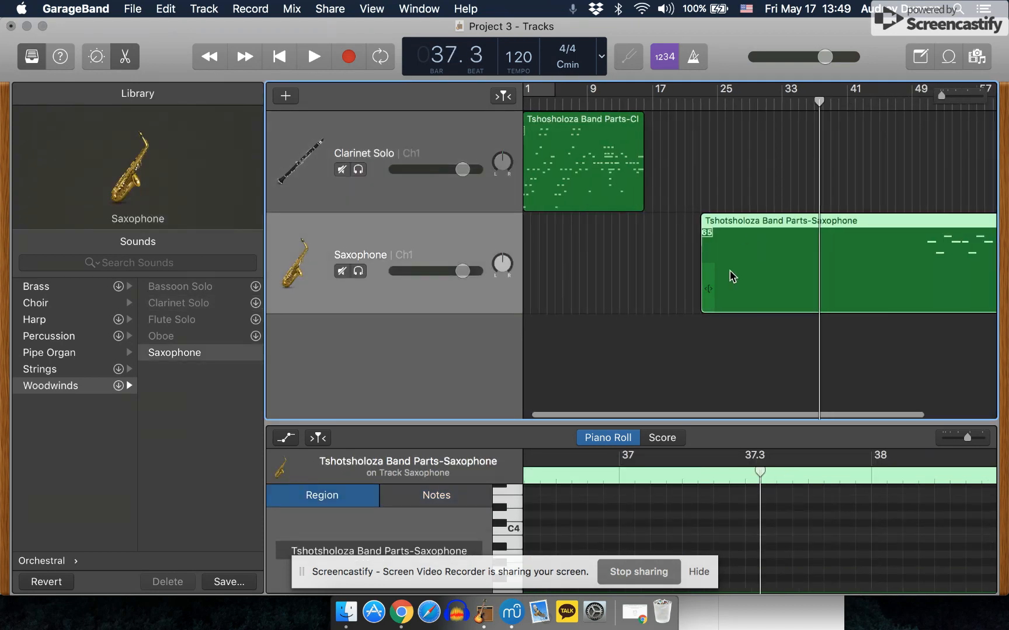
drag(709, 286, 691, 273)
scroll(925, 286, right, 3)
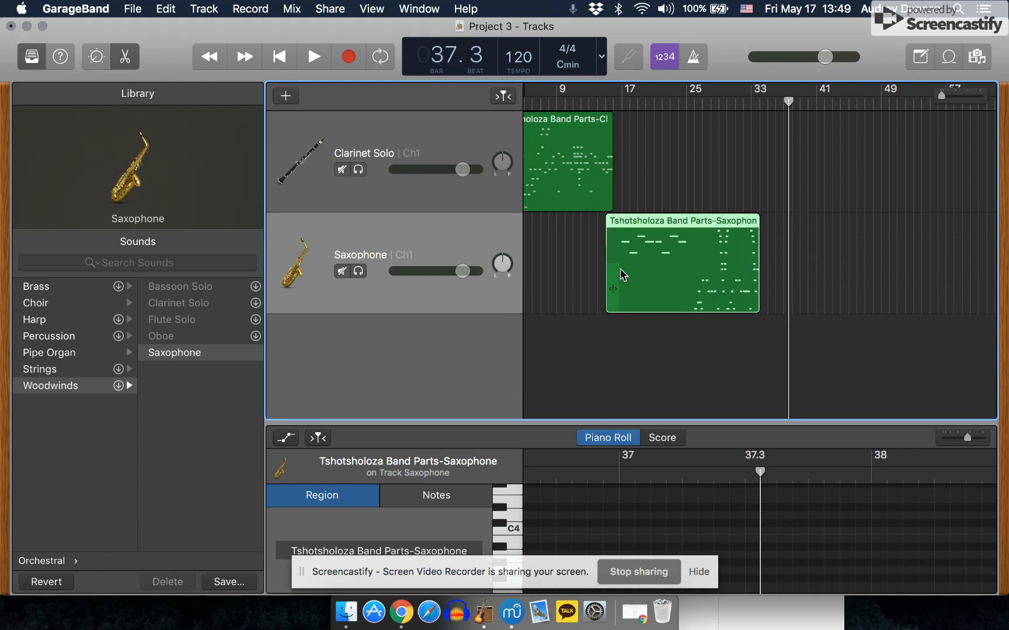
scroll(622, 267, up, 10)
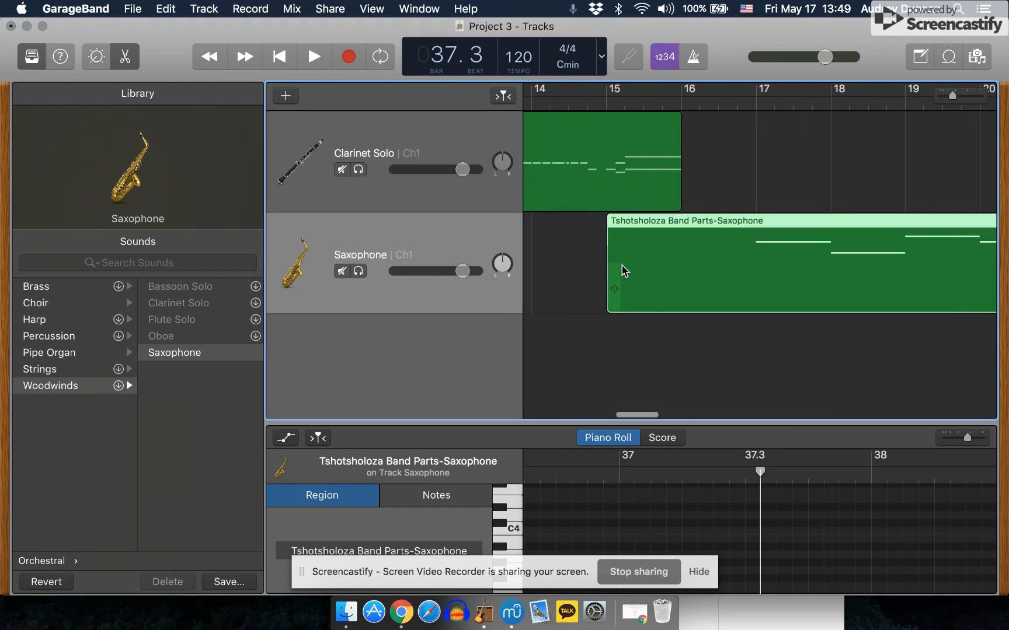
drag(617, 288, 945, 292)
scroll(872, 301, right, 5)
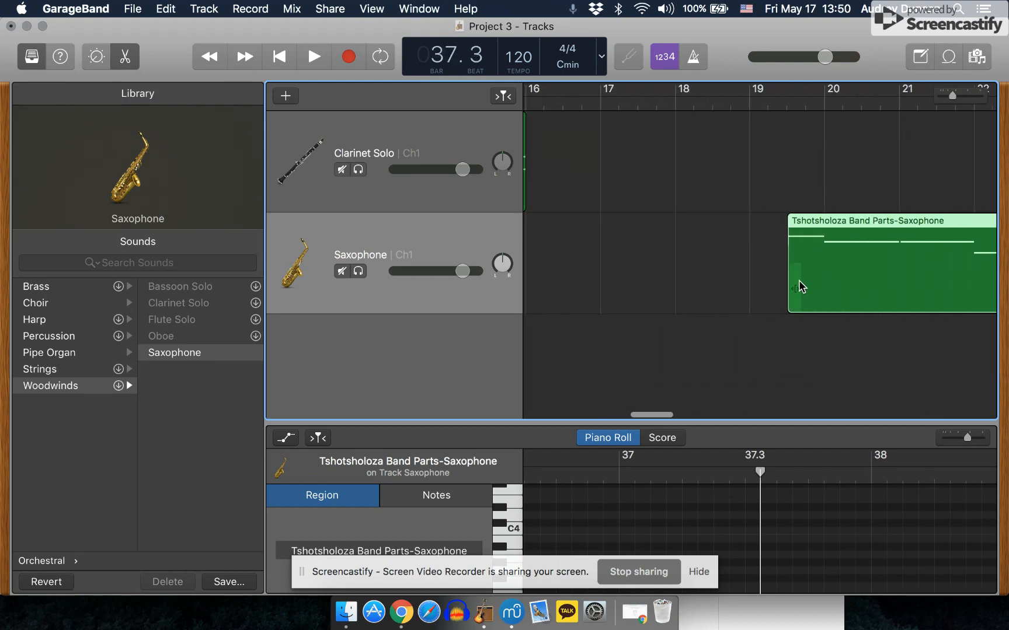
drag(796, 285, 603, 289)
scroll(587, 286, left, 2)
scroll(614, 289, up, 5)
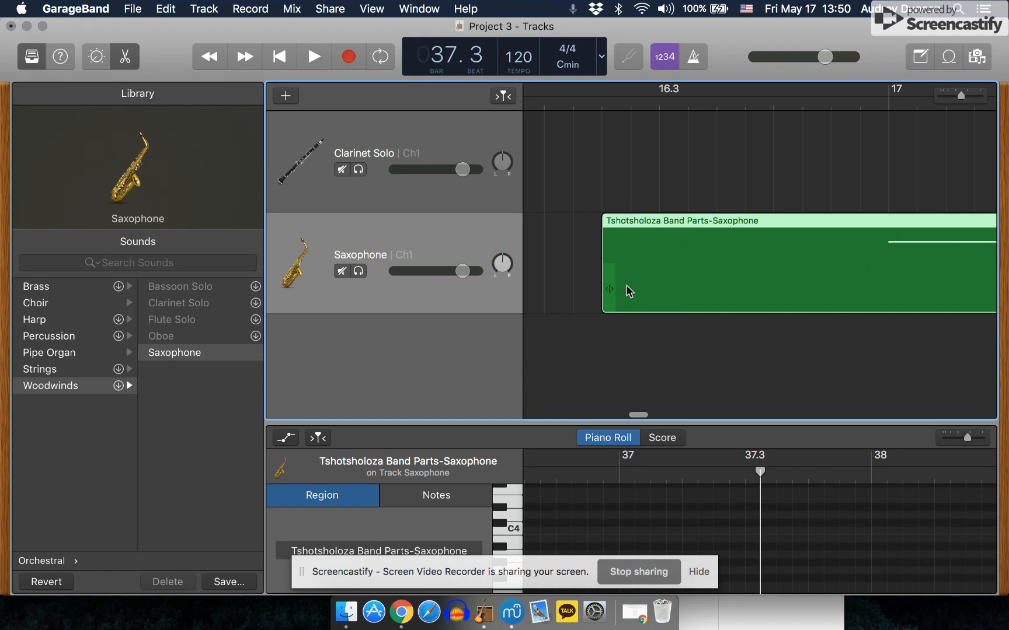
drag(604, 288, 879, 293)
scroll(879, 295, right, 3)
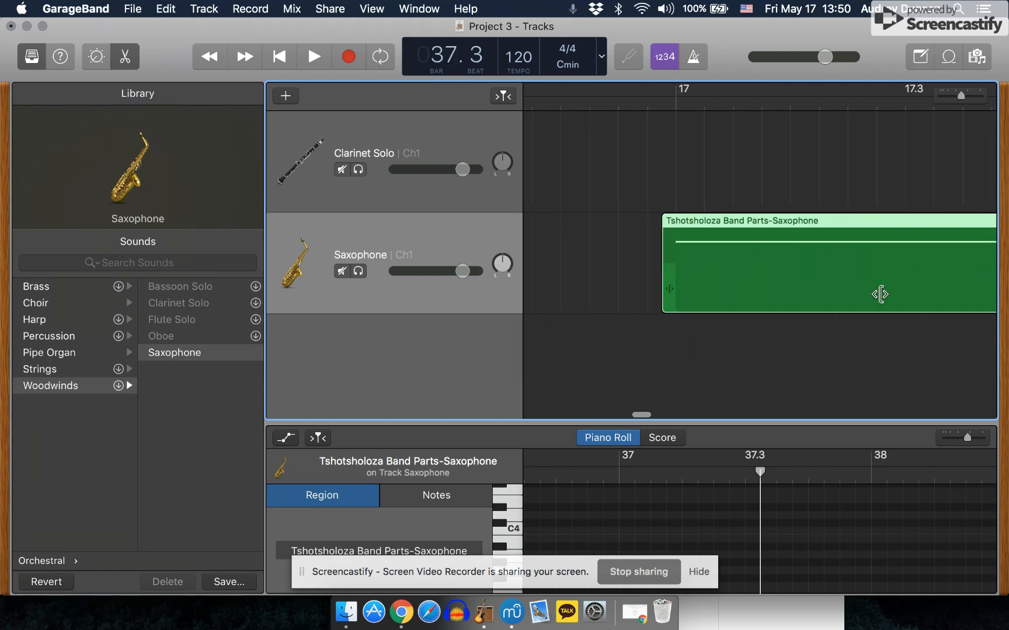
Fine-tune the Saxophone region's start so it lies exactly on bar 17, where the first note begins.
scroll(658, 233, up, 10)
scroll(661, 235, right, 1)
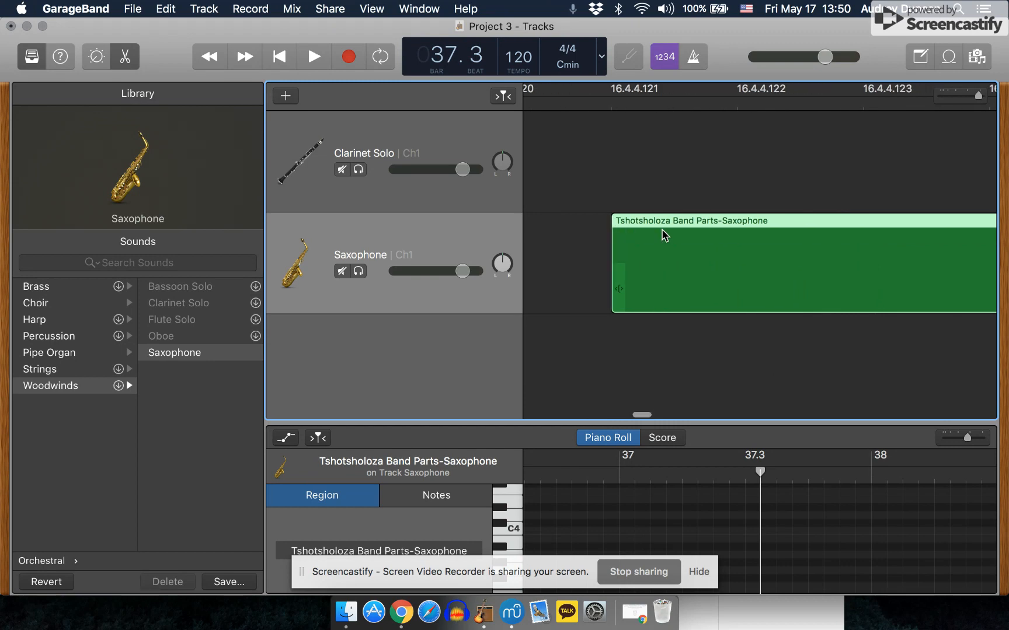
scroll(662, 235, right, 2)
scroll(663, 254, down, 5)
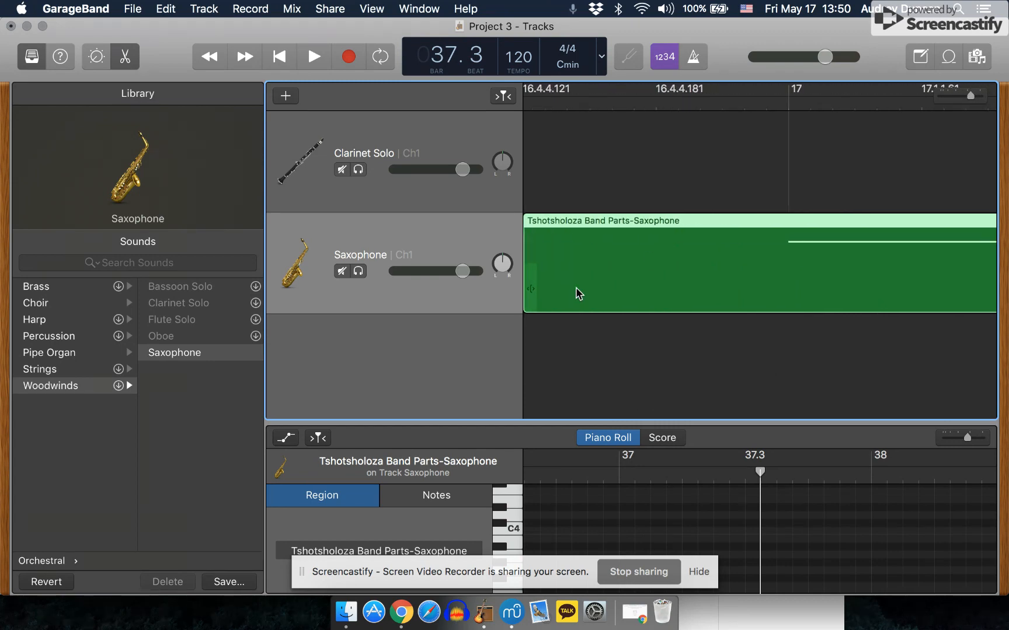
drag(531, 286, 830, 297)
scroll(830, 297, right, 2)
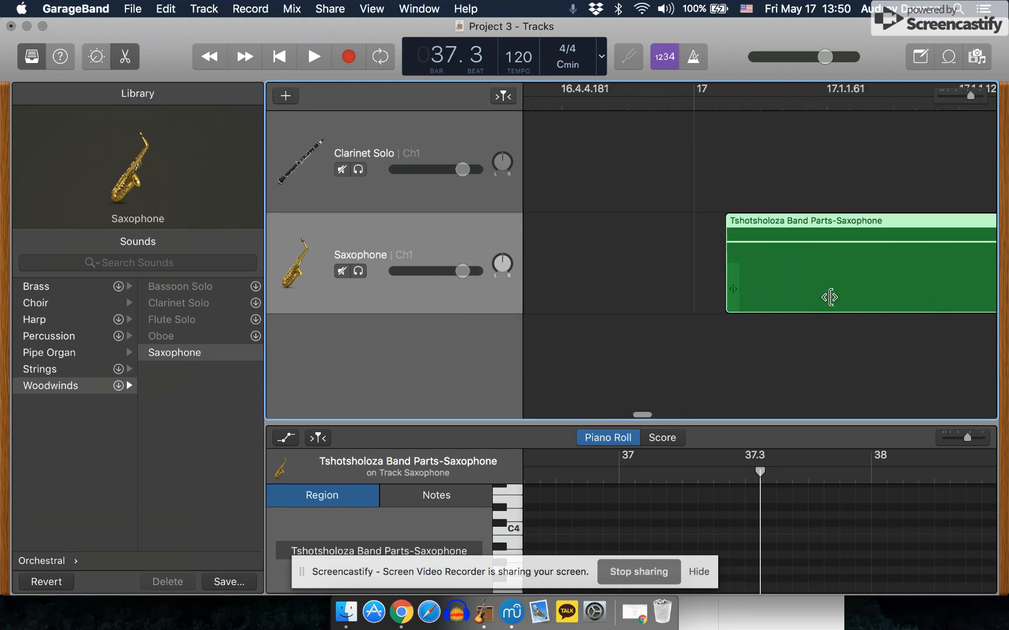
scroll(829, 297, right, 2)
drag(663, 290, 627, 289)
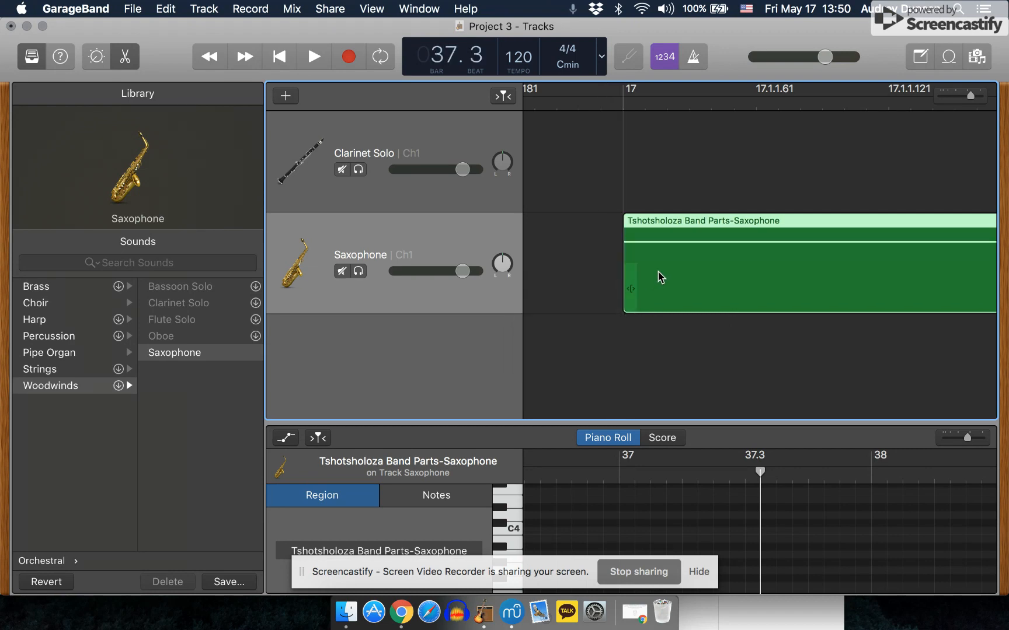
Return the playhead to the project start and move the trimmed Saxophone region to bar 1, aligned with the clarinet region.
scroll(658, 277, down, 10)
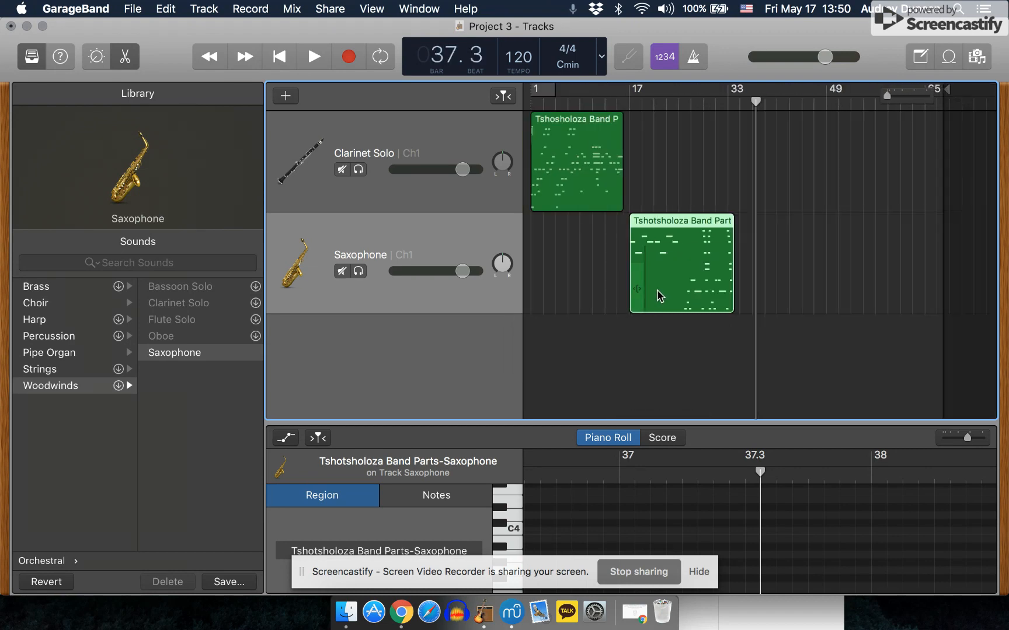
click(652, 235)
drag(757, 103, 530, 103)
drag(661, 229, 537, 257)
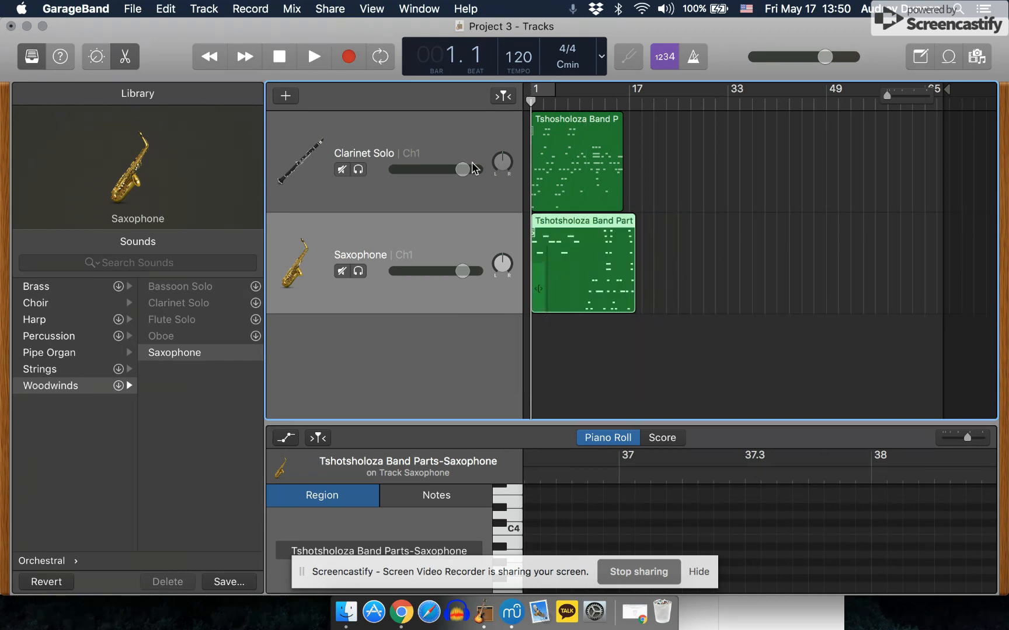
Play the aligned clarinet and saxophone regions together from the project start, stopping after about two bars.
click(314, 57)
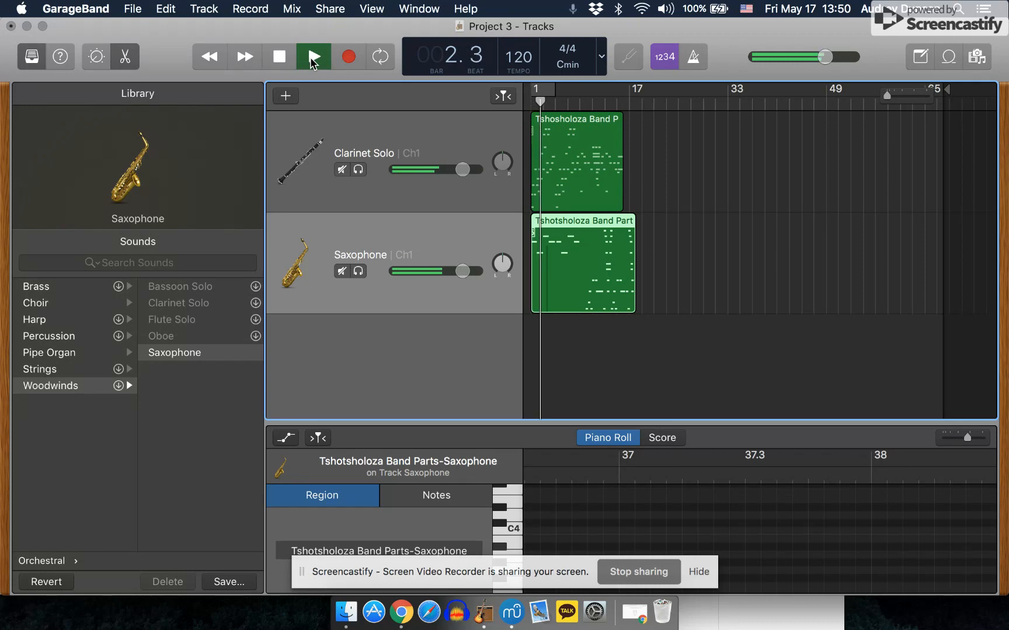
click(314, 61)
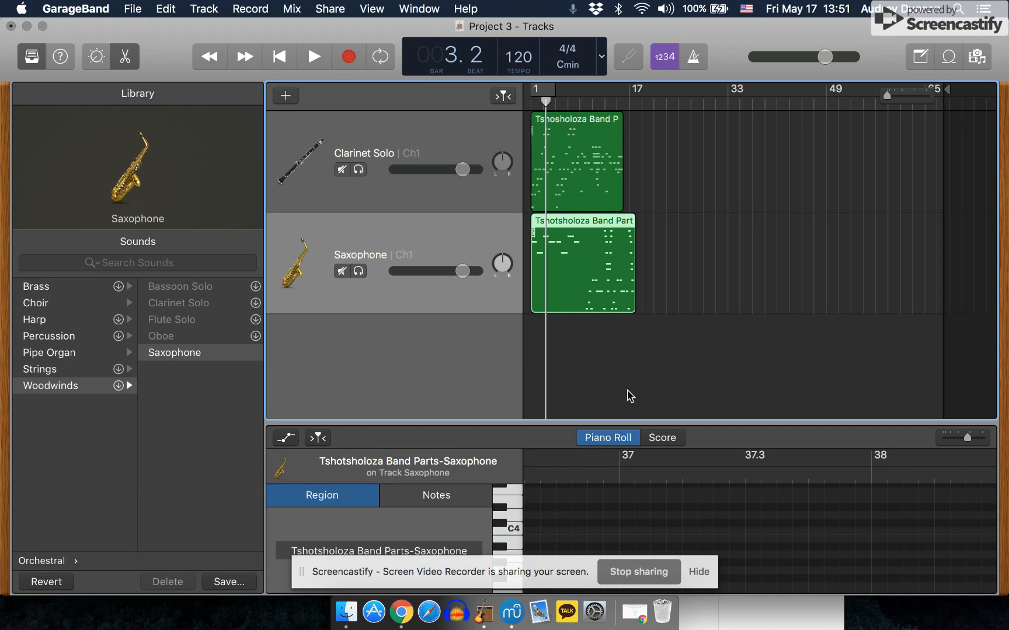
Open the Saxophone region in the Piano Roll at its opening notes and hide the screen-sharing notice covering the editor.
double_click(558, 264)
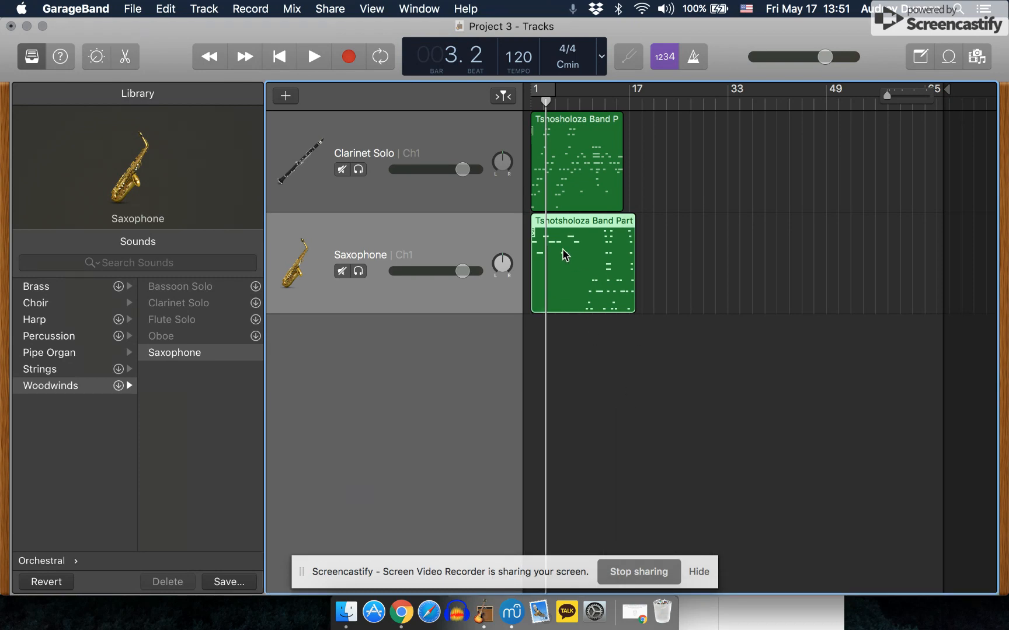
double_click(562, 249)
scroll(602, 460, left, 10)
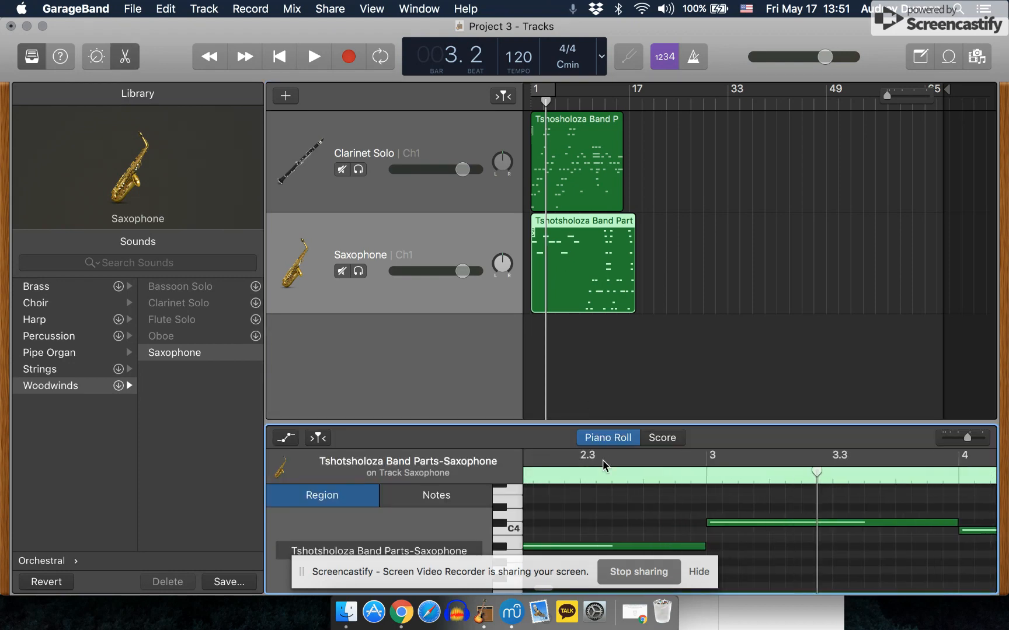
click(699, 572)
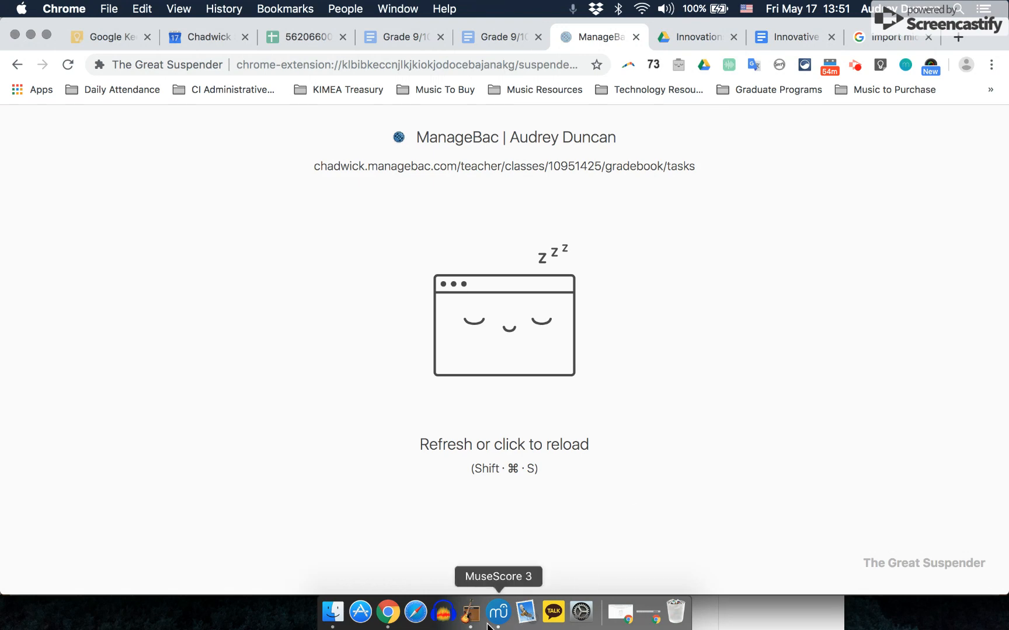
click(470, 612)
scroll(677, 521, right, 1)
scroll(677, 522, down, 5)
scroll(677, 521, up, 5)
scroll(781, 530, right, 1)
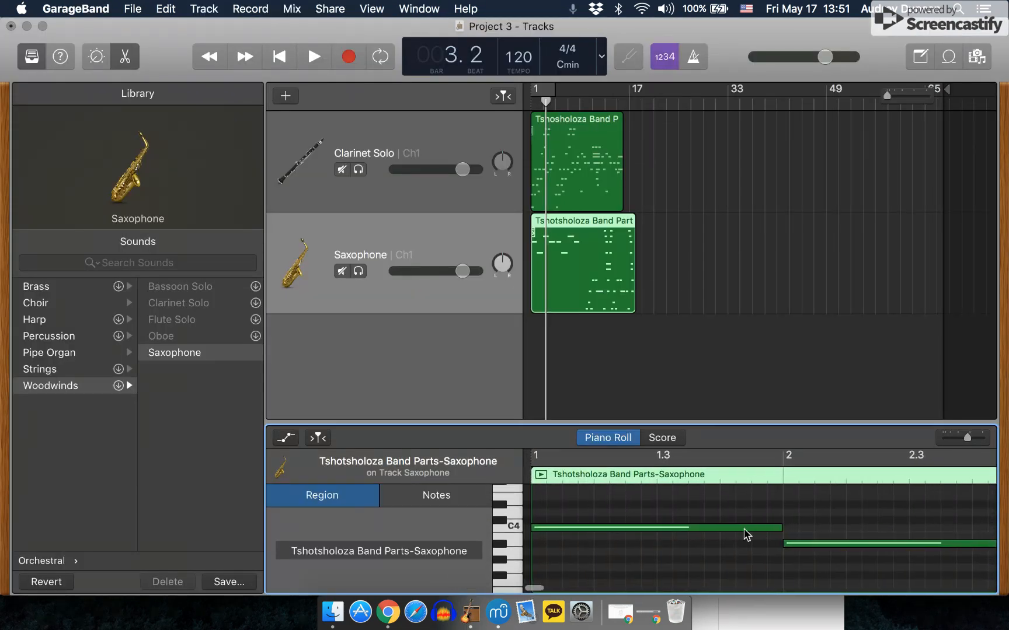
Audition the Saxophone region's first two notes, C4 and A♯3, lowering the system volume in between.
click(744, 529)
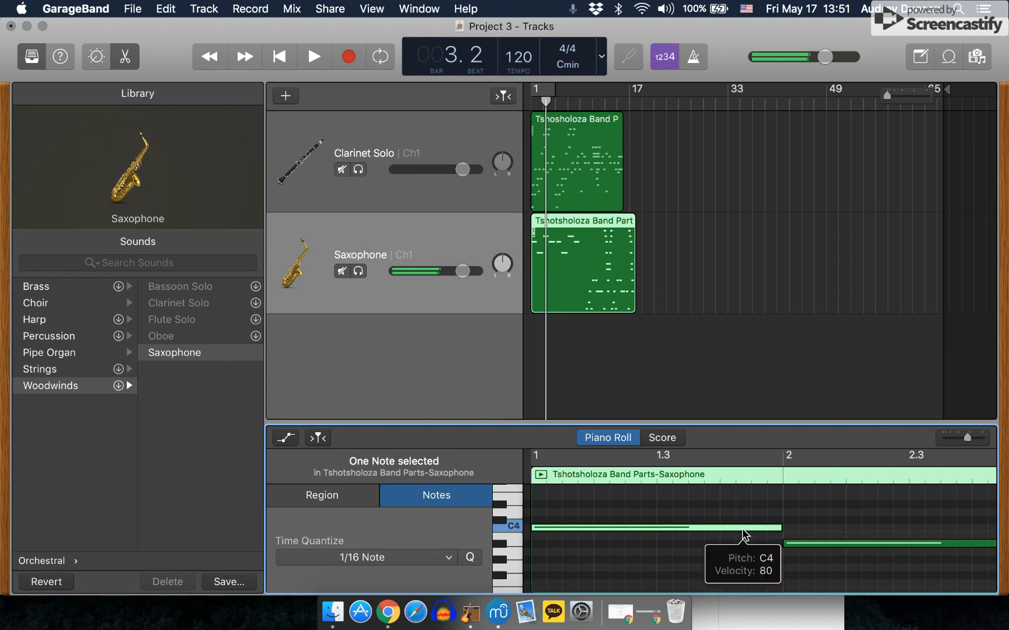
key(XF86AudioLowerVolume)
key(XF86AudioLowerVolume)
key(XF86AudioLowerVolume)
key(XF86AudioLowerVolume)
key(XF86AudioLowerVolume)
key(XF86AudioLowerVolume)
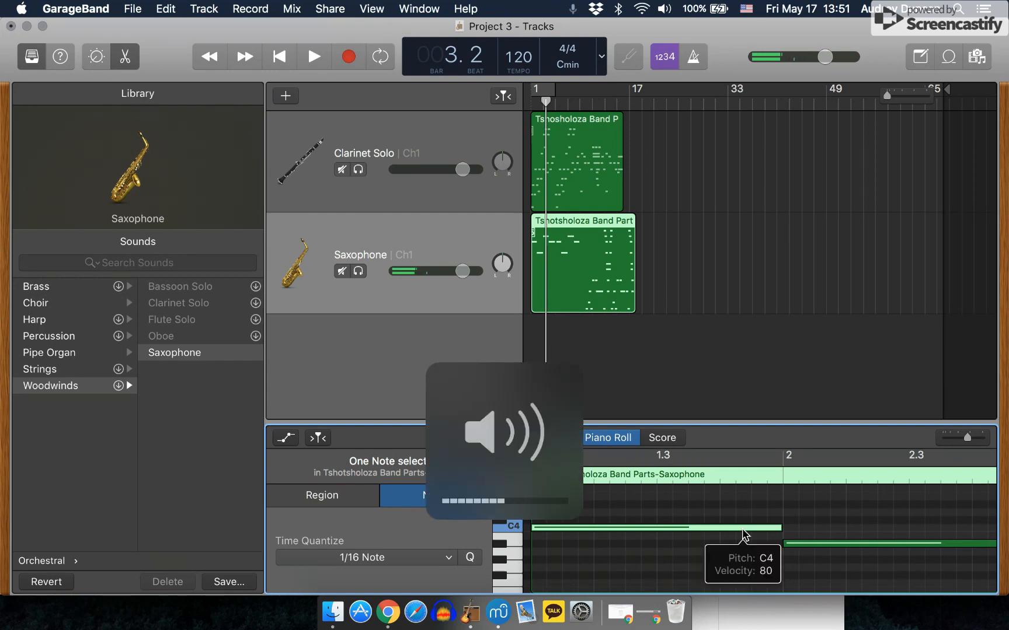
mouse_move(706, 529)
mouse_down()
mouse_move(706, 505)
mouse_move(703, 531)
mouse_up()
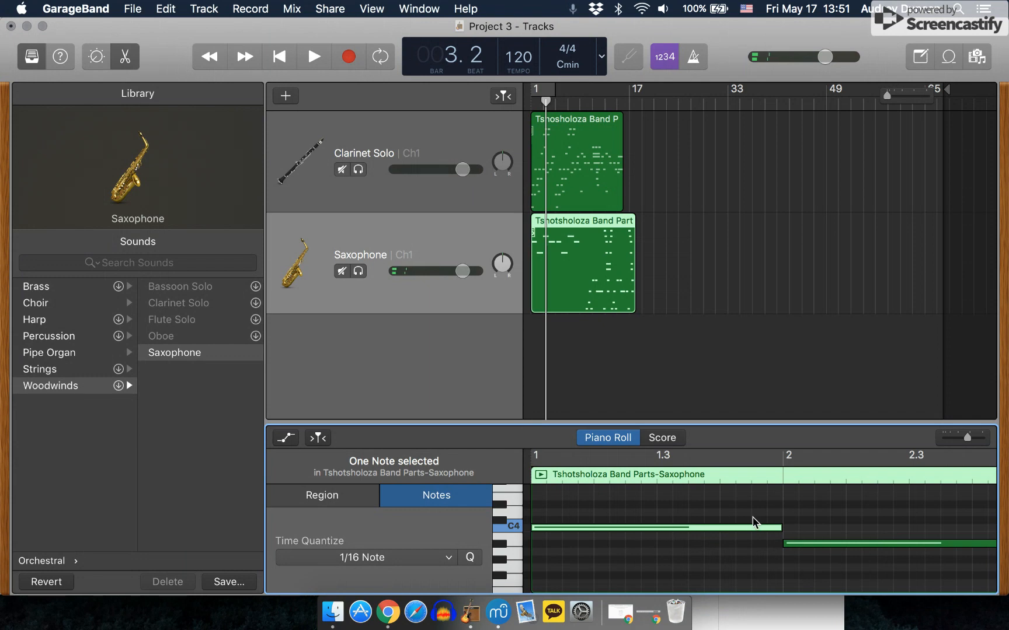
mouse_move(803, 549)
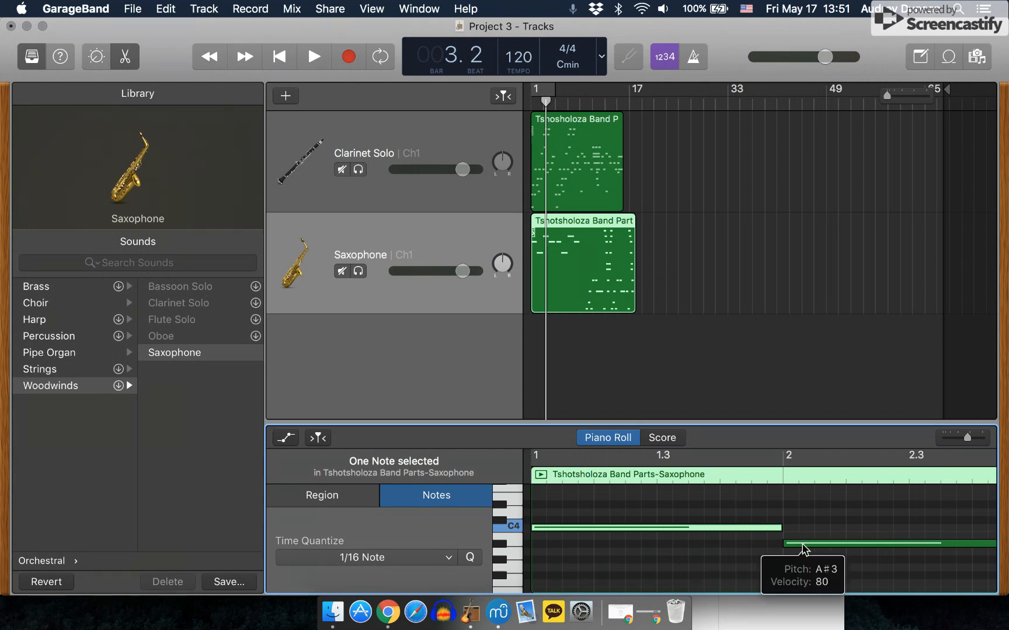
drag(804, 549, 805, 549)
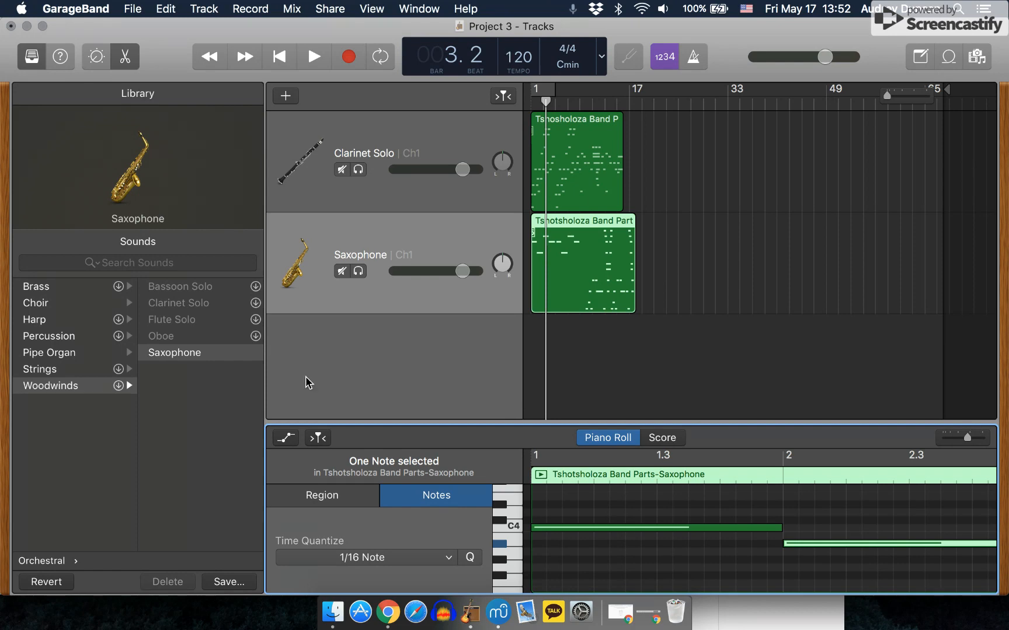
Switch to MuseScore to examine the full score of Tshosholoza Band Parts across all instruments, and return to GarageBand.
click(498, 611)
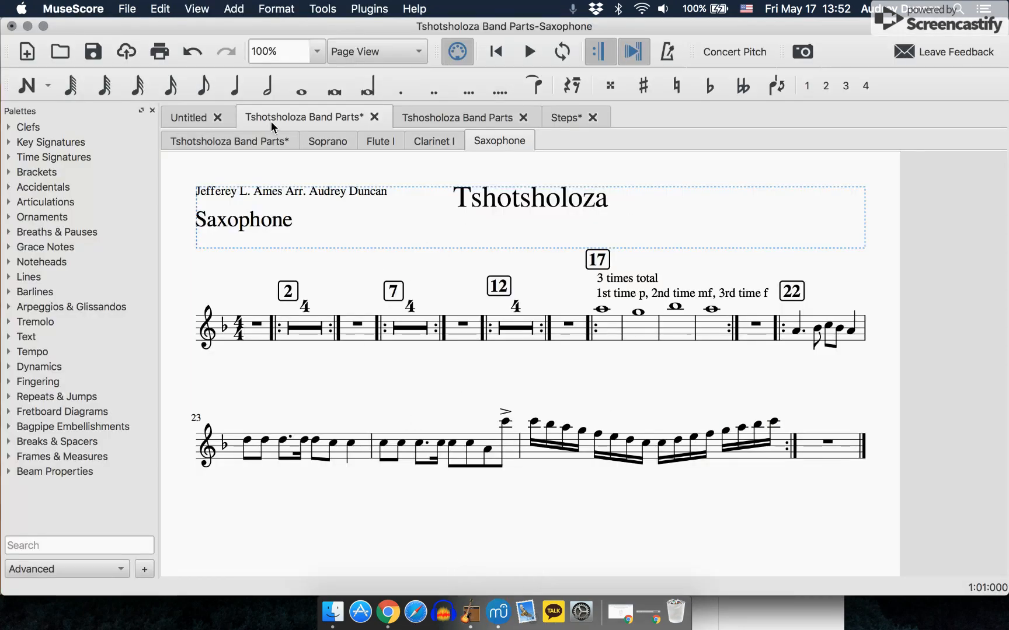
click(490, 119)
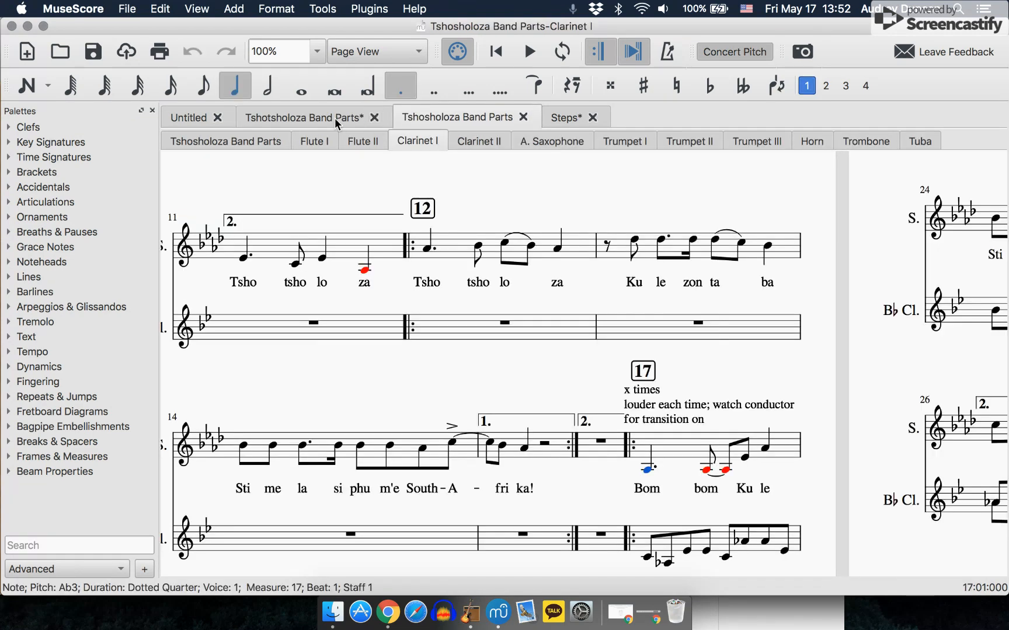
click(250, 139)
scroll(724, 329, down, 5)
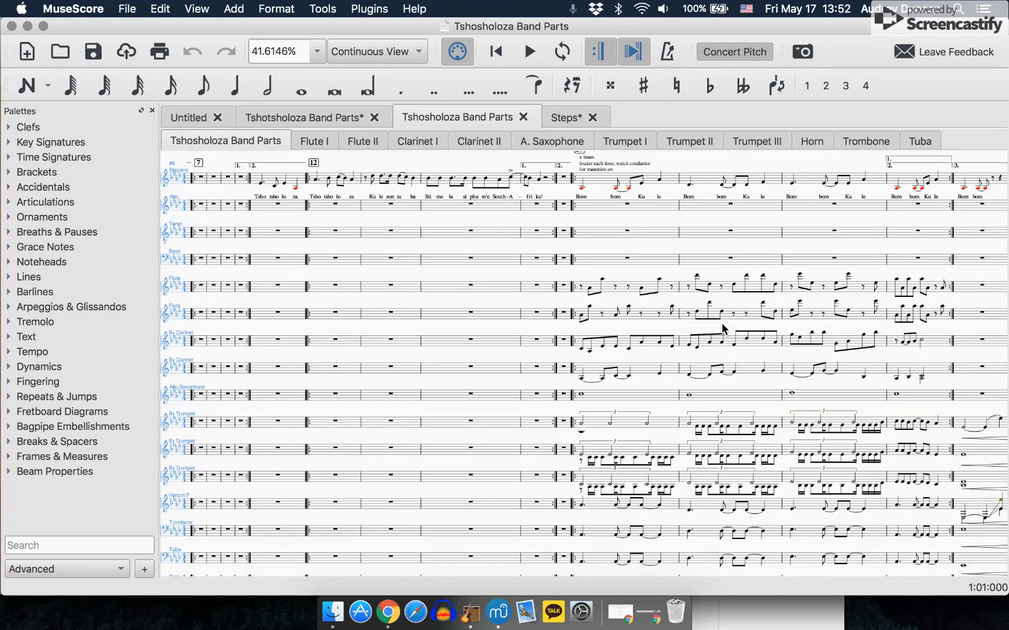
scroll(724, 329, down, 3)
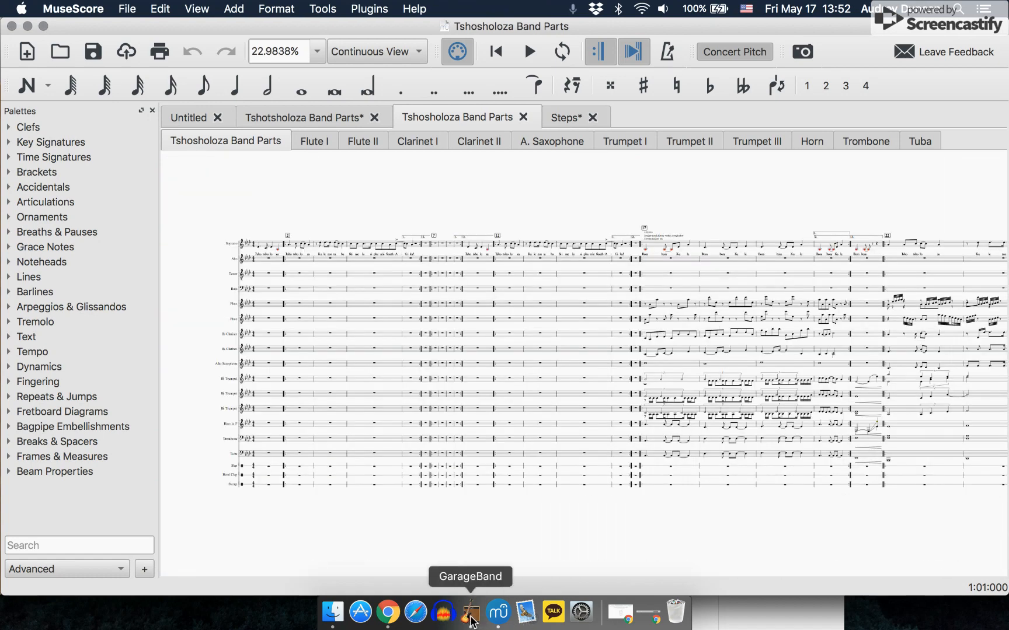
click(471, 612)
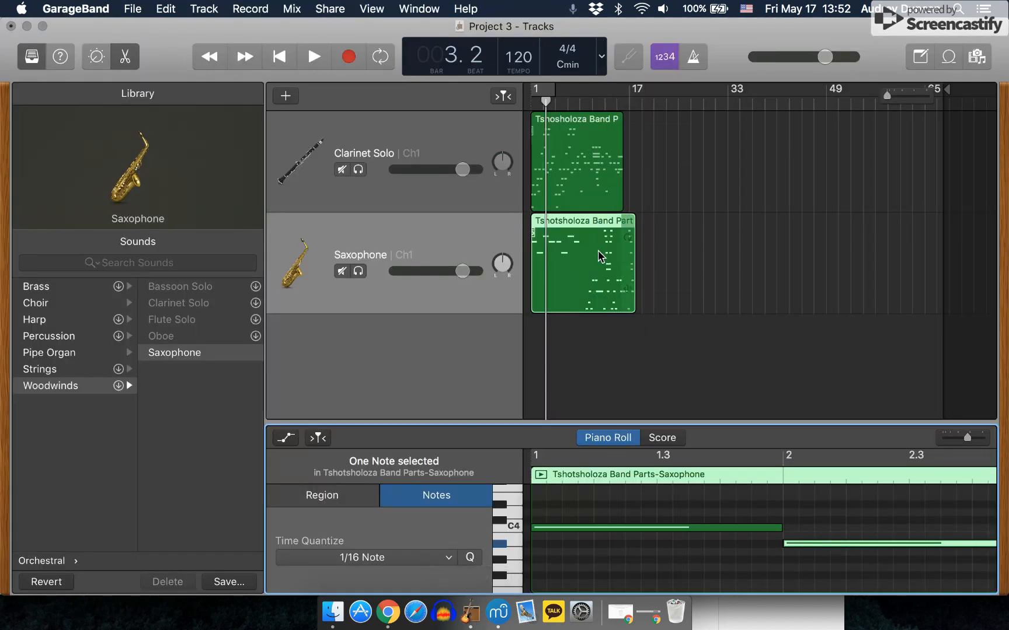